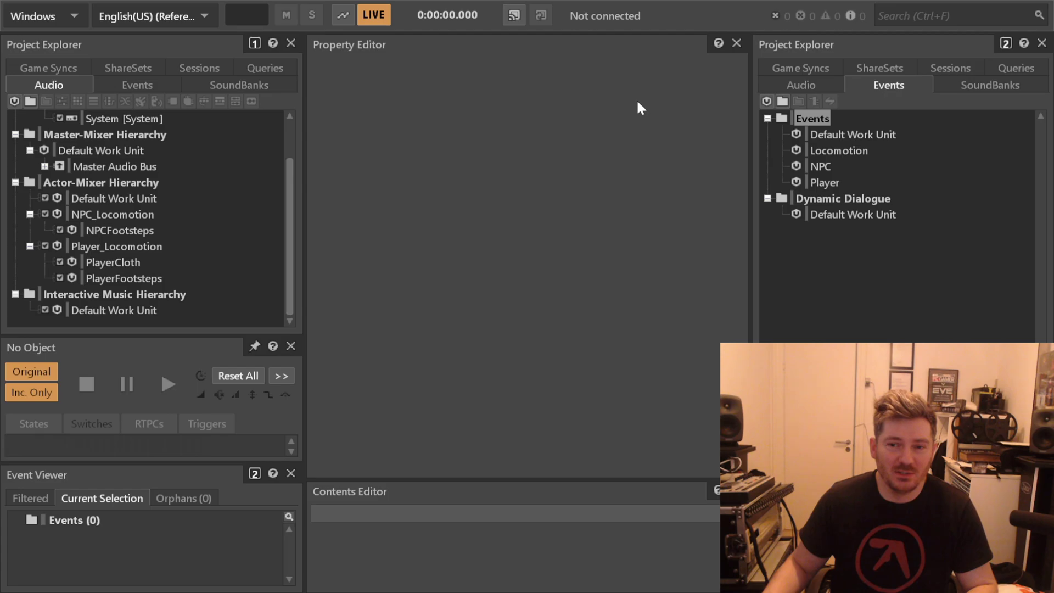
Add a TestEvents work unit under Events containing a new event named Play_TestBeep.
left_click(817, 120)
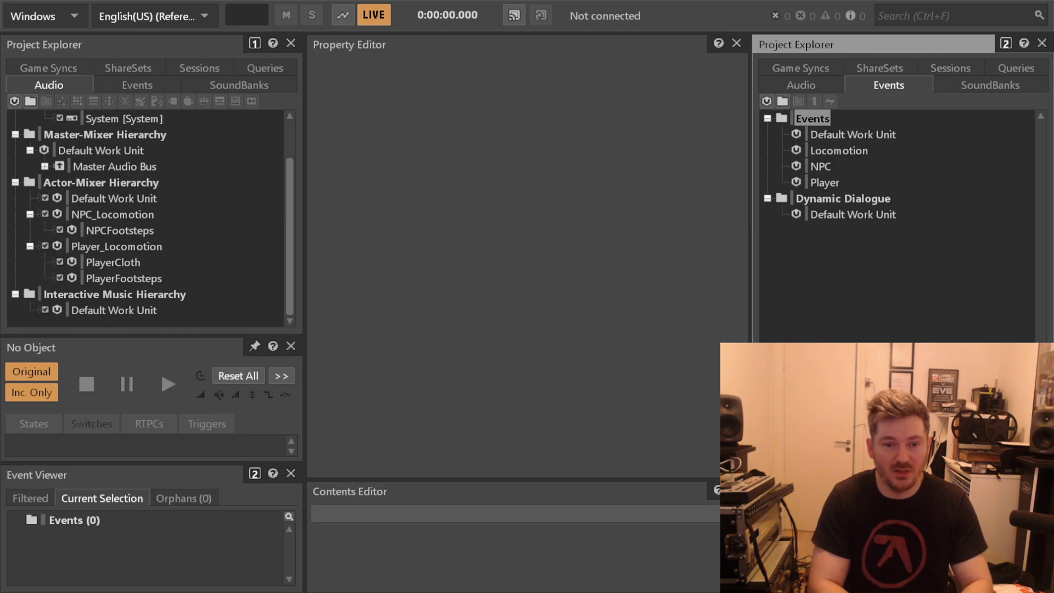
left_click(829, 198)
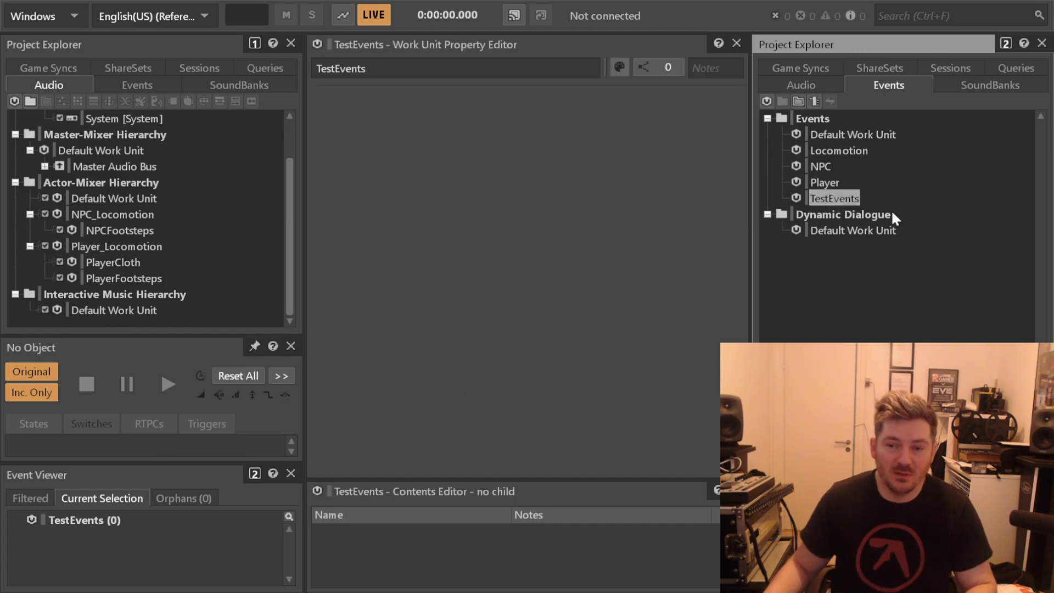
key("ctrl+shift+e")
type("Play_Tes")
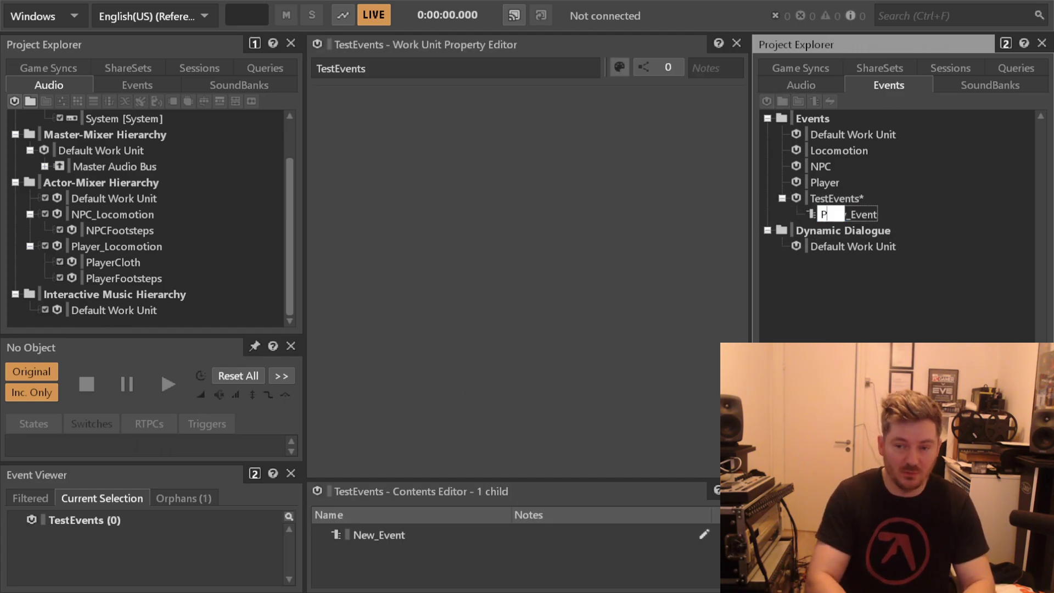
type("tBeep")
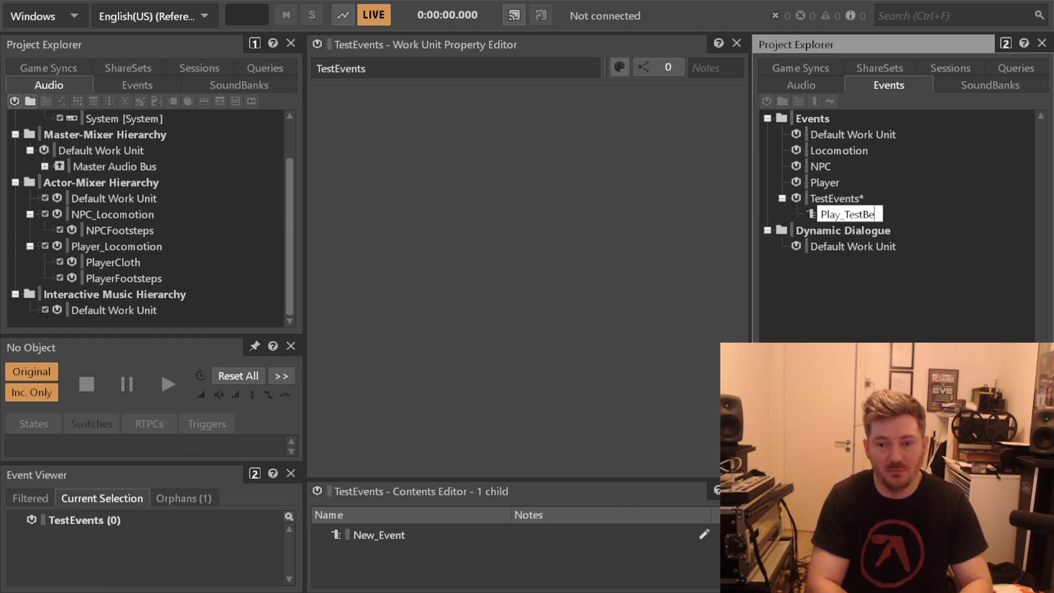
key("Return")
Duplicate Play_TestBeep and rename the first copy to Play_TestBeep_lp.
key("ctrl+d")
key("ctrl+d")
key("ctrl+d")
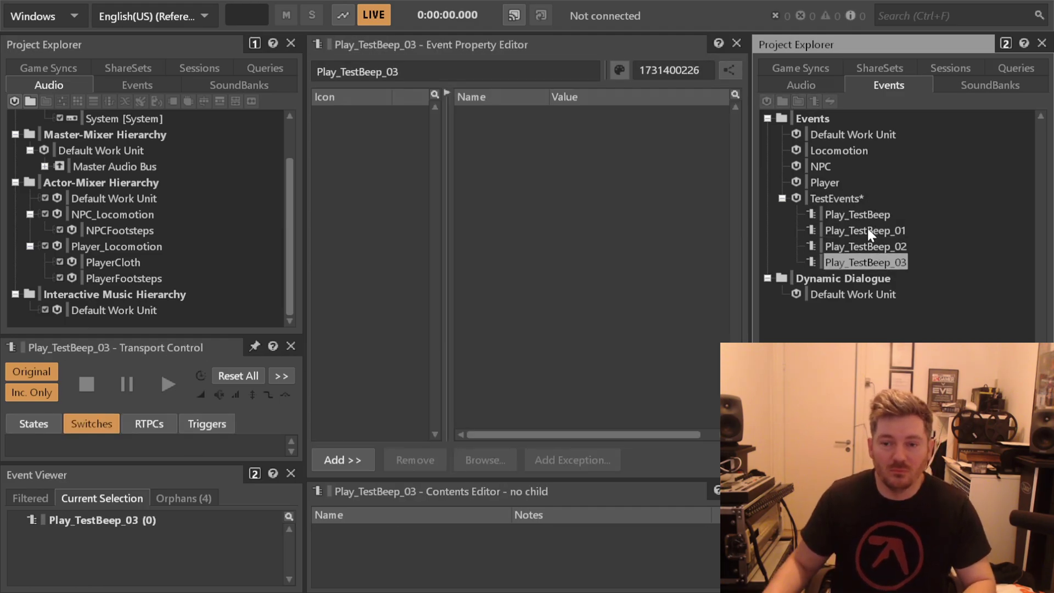
left_click(868, 228)
left_click(900, 236)
left_click_drag(889, 232, 920, 233)
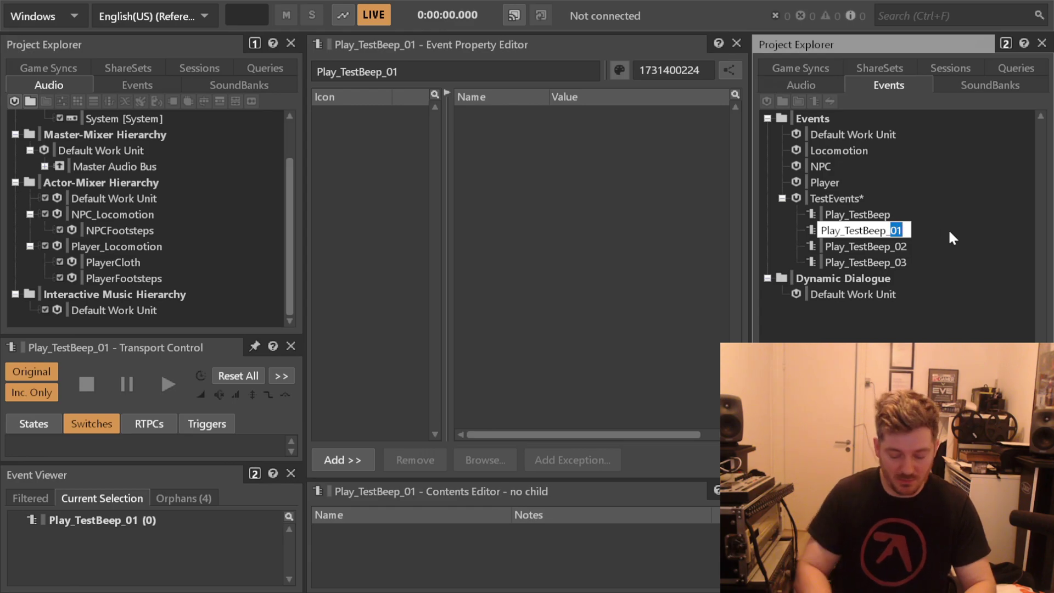
type("lp")
key("Return")
key("Down")
Rename the second copy to Play_TestBeep_3D and delete the spare Play_TestBeep_03.
key("F2")
key("BackSpace")
key("BackSpace")
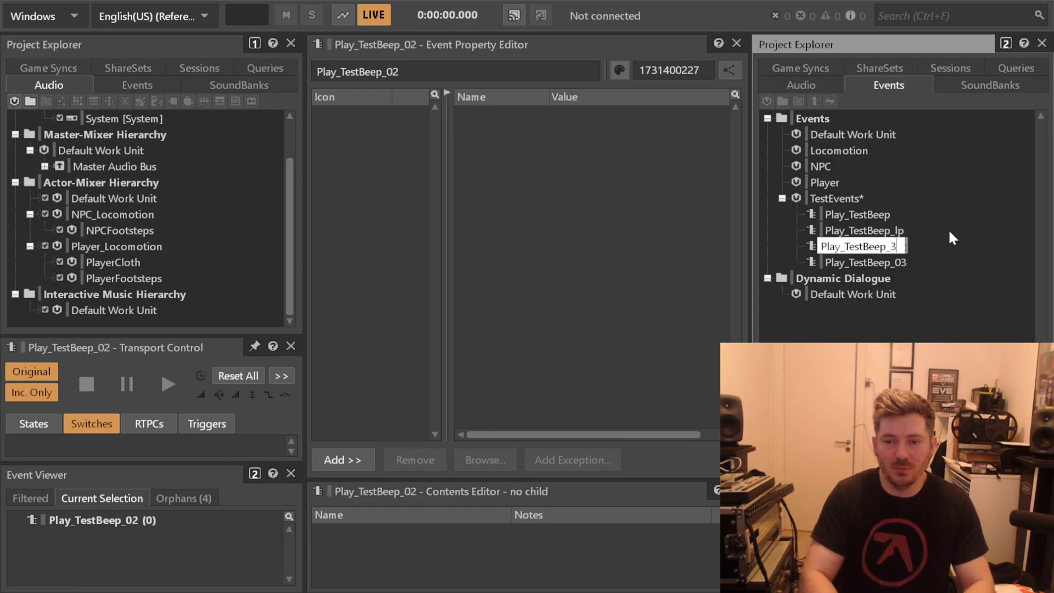
type("3D")
key("Return")
key("Down")
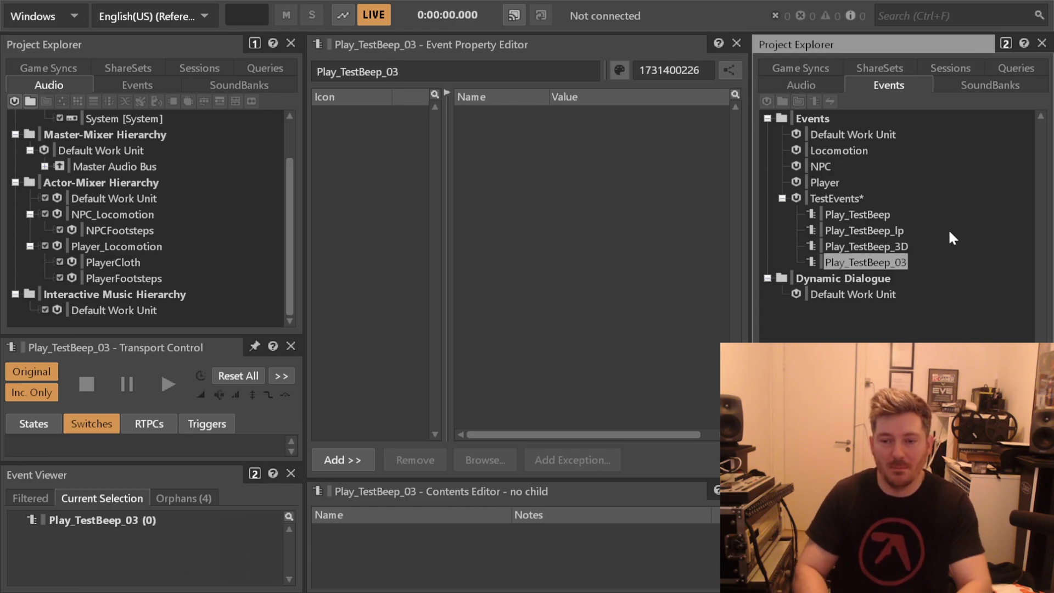
key("Delete")
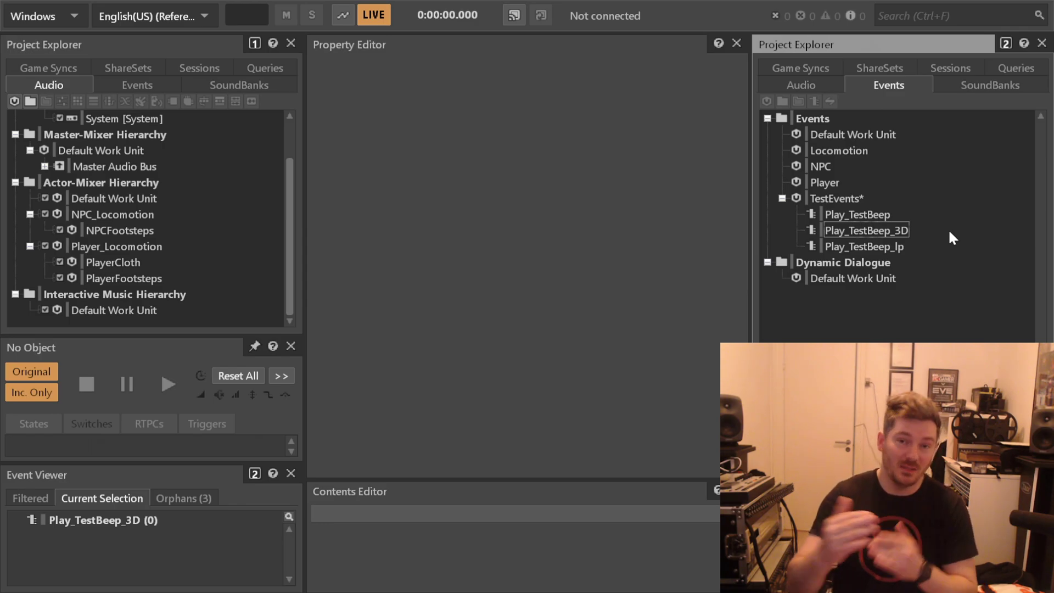
Select the Actor-Mixer Hierarchy as the destination for the TestFiles import.
left_click(195, 236)
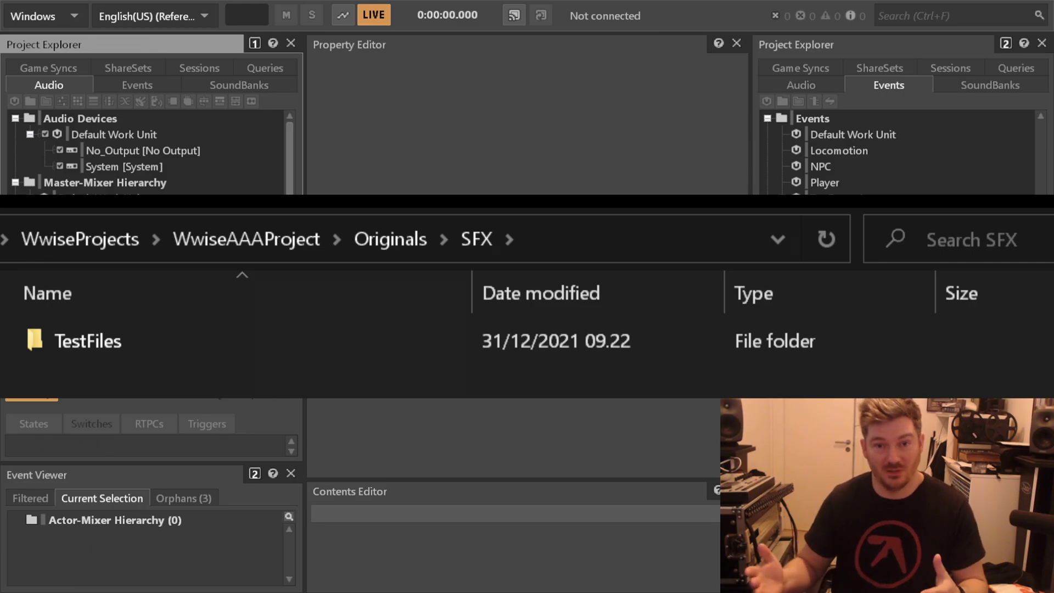
Audition sfx_test_beep_100ms and sfx_test_beep_3000ms_lp.
left_click(114, 134)
scroll(253, 205, "down", 1)
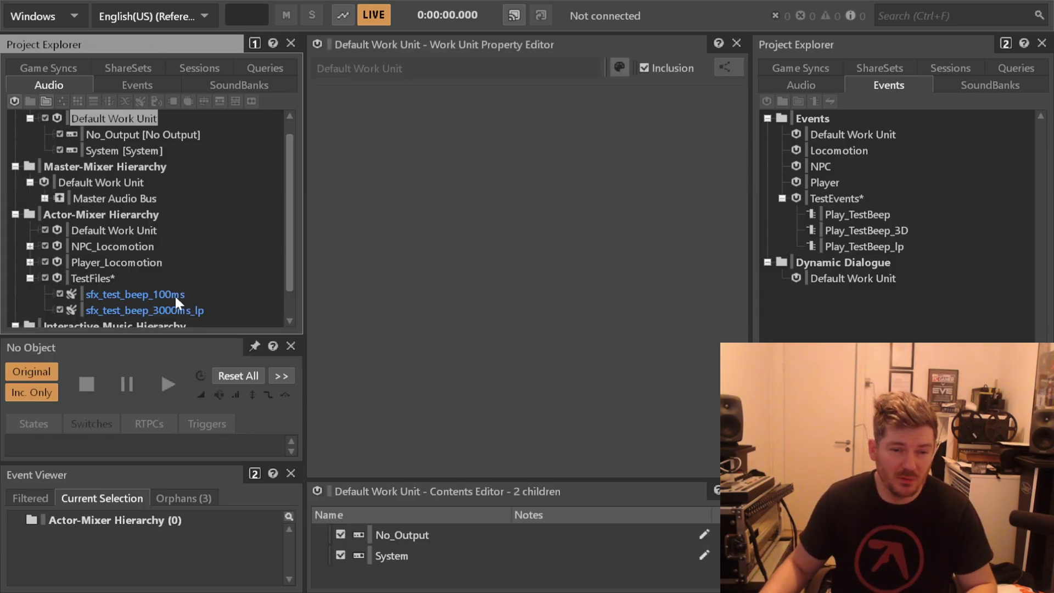
left_click(162, 293)
key("space")
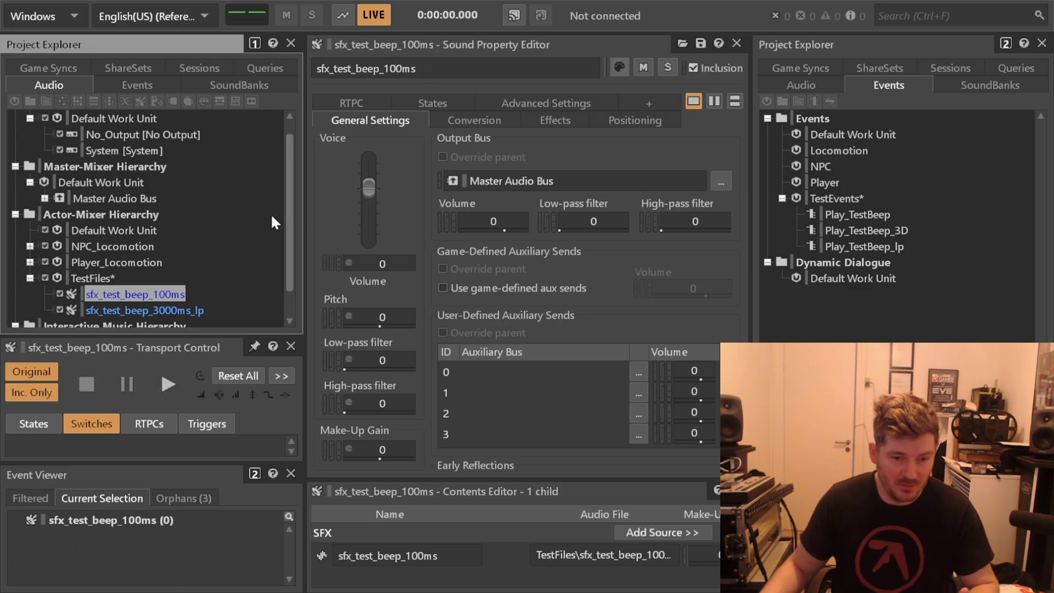
left_click(175, 310)
key("space")
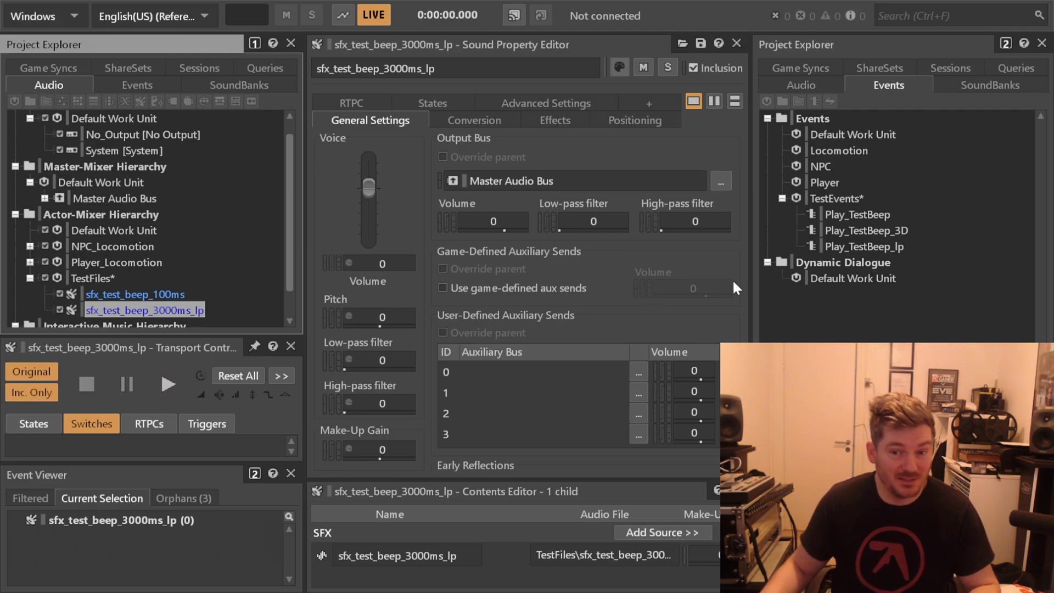
Set sfx_test_beep_3000ms_lp to Loop (Infinite) in its Property Editor.
left_click_drag(753, 294, 900, 289)
left_click(775, 178)
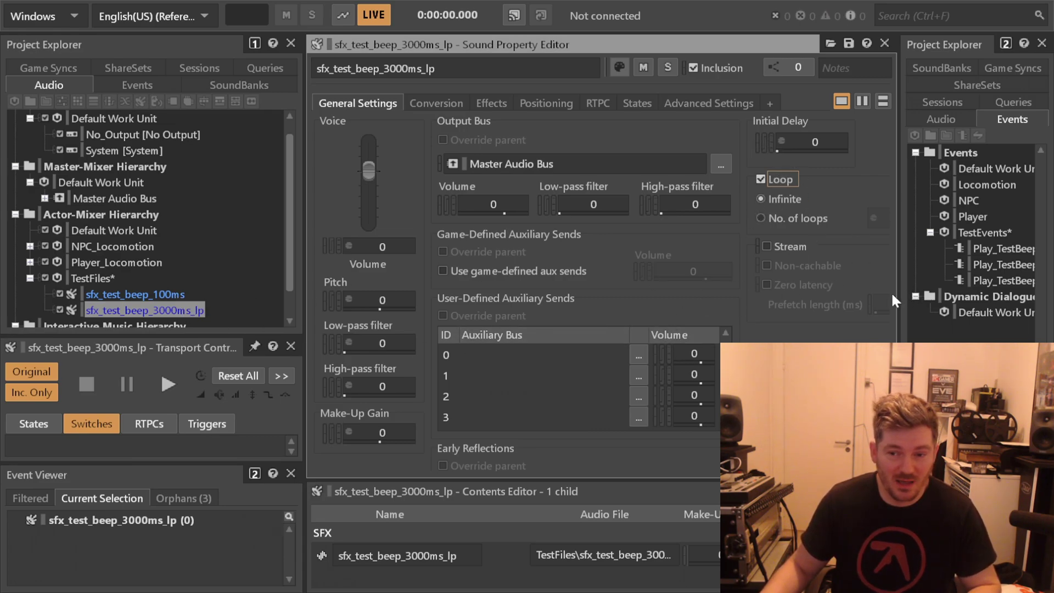
left_click_drag(898, 291, 768, 292)
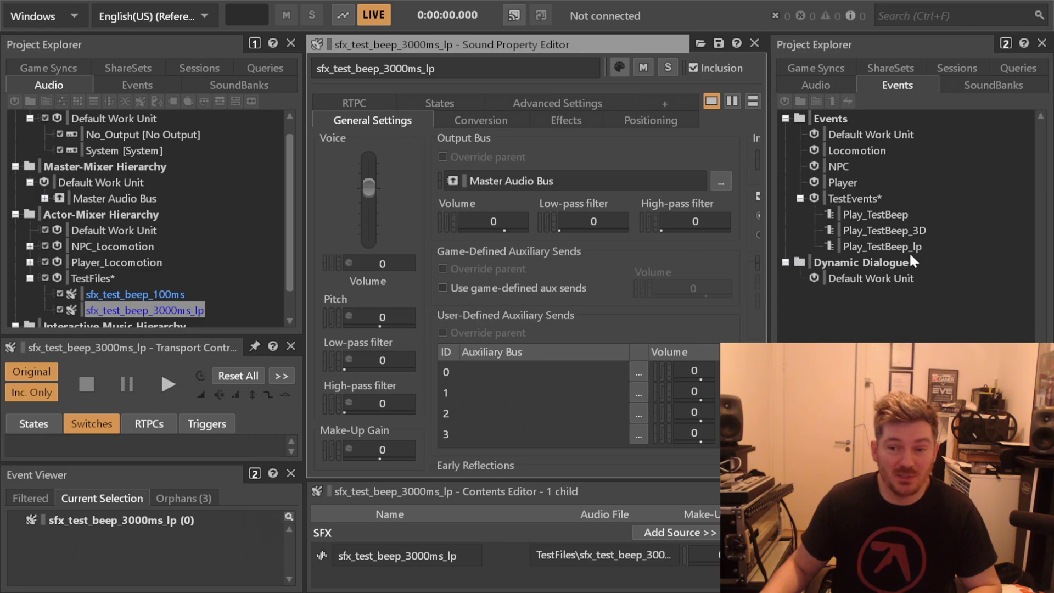
left_click(897, 246)
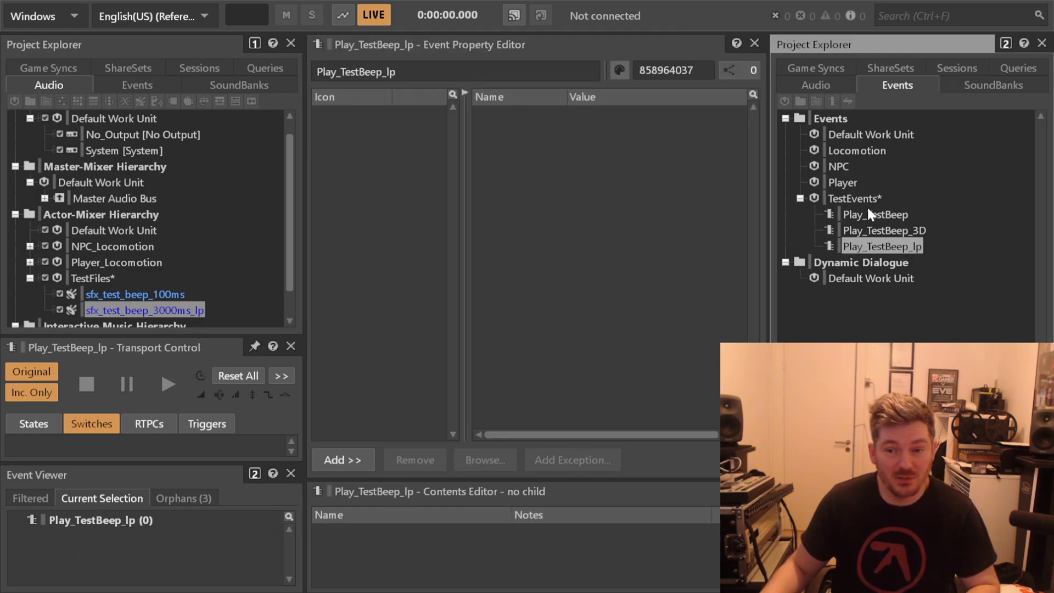
Duplicate Play_TestBeep_lp and rename the copy to Play_TestBeep_lp_stop.
key("ctrl+d")
left_click(885, 278)
left_click(898, 262)
key("F2")
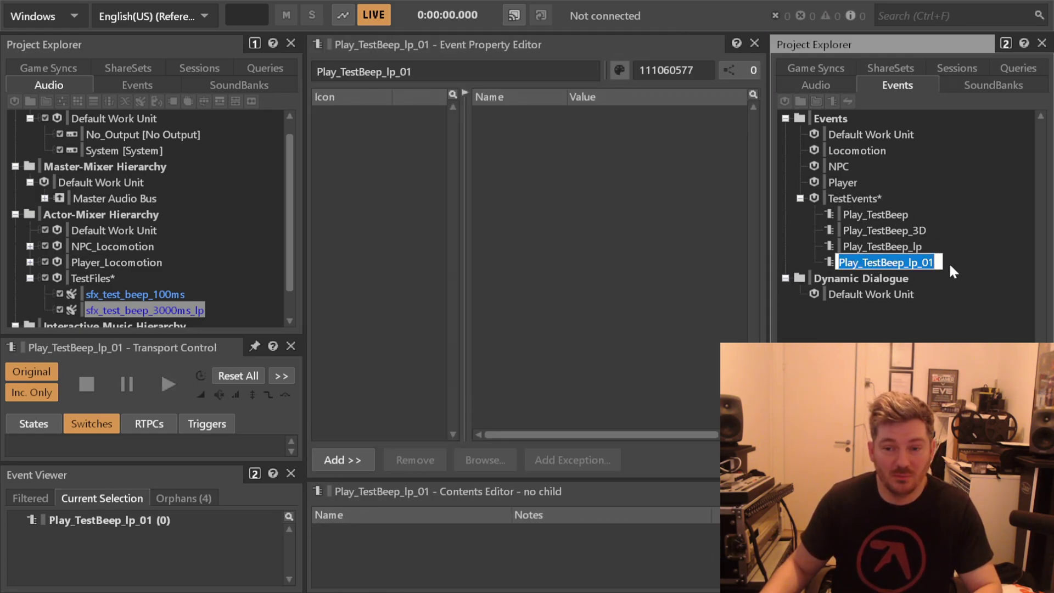
key("End")
key("BackSpace")
key("BackSpace")
type("stop")
key("Return")
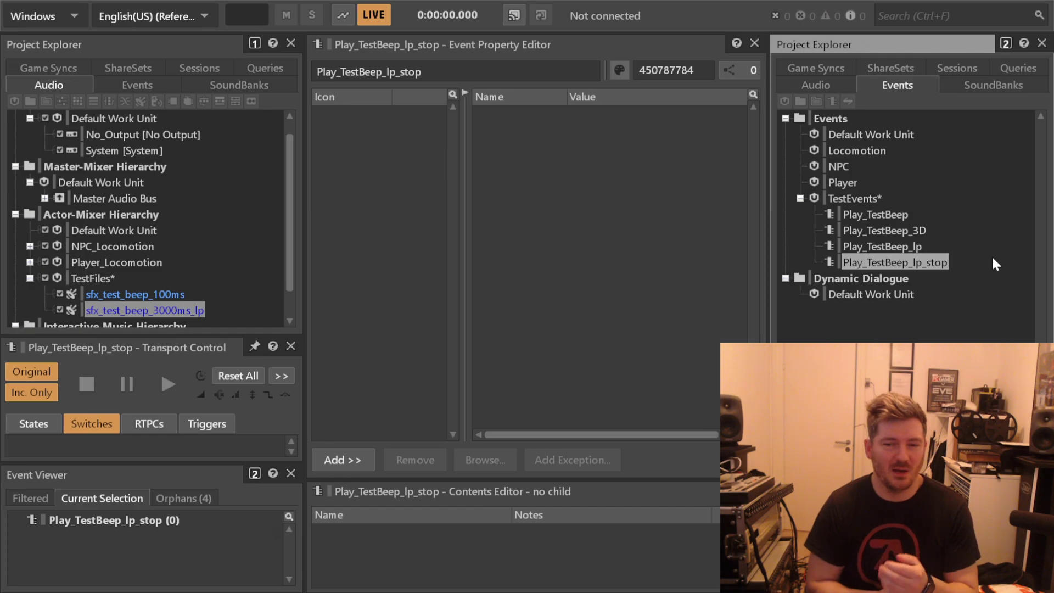
left_click(854, 258)
key("BackSpace")
key("BackSpace")
key("BackSpace")
key("BackSpace")
type("S")
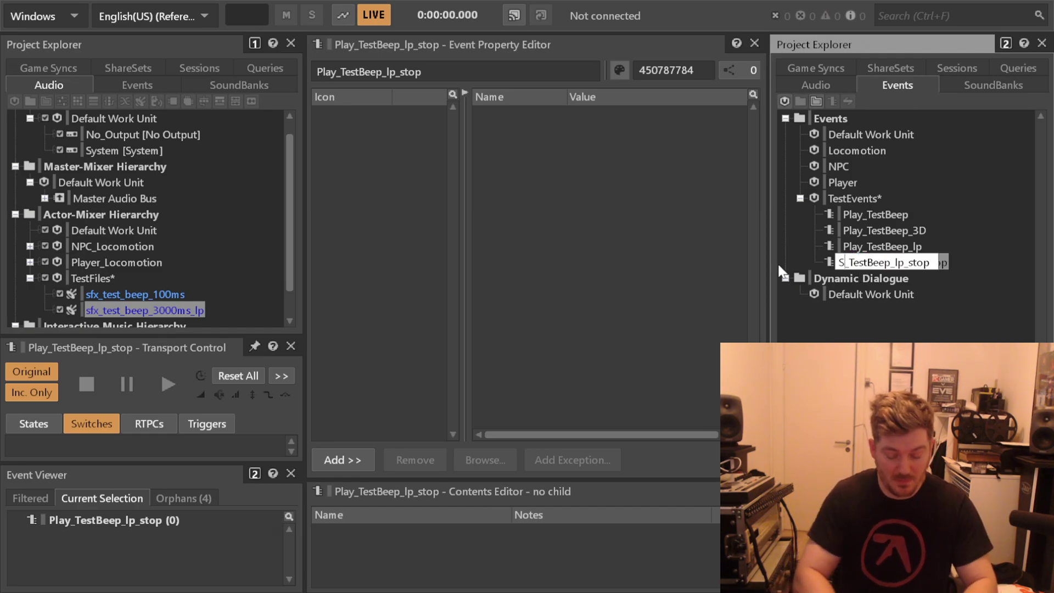
key("ctrl+z")
key("ctrl+z")
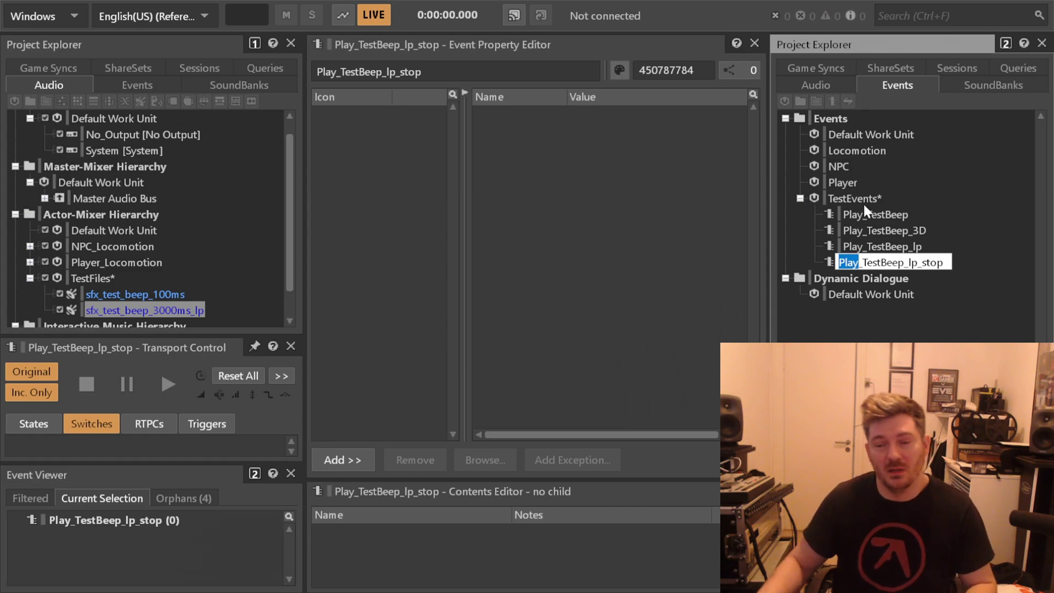
left_click(894, 340)
Correct the copied event's name to Play_Stop_TestBeep_lp.
left_click(872, 260)
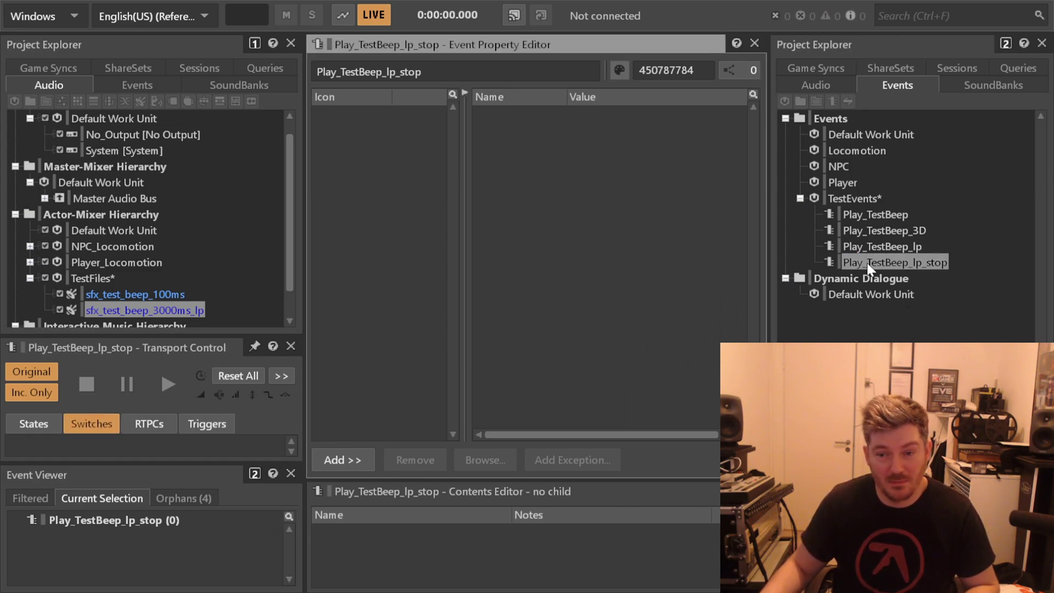
left_click(870, 260)
left_click(870, 260)
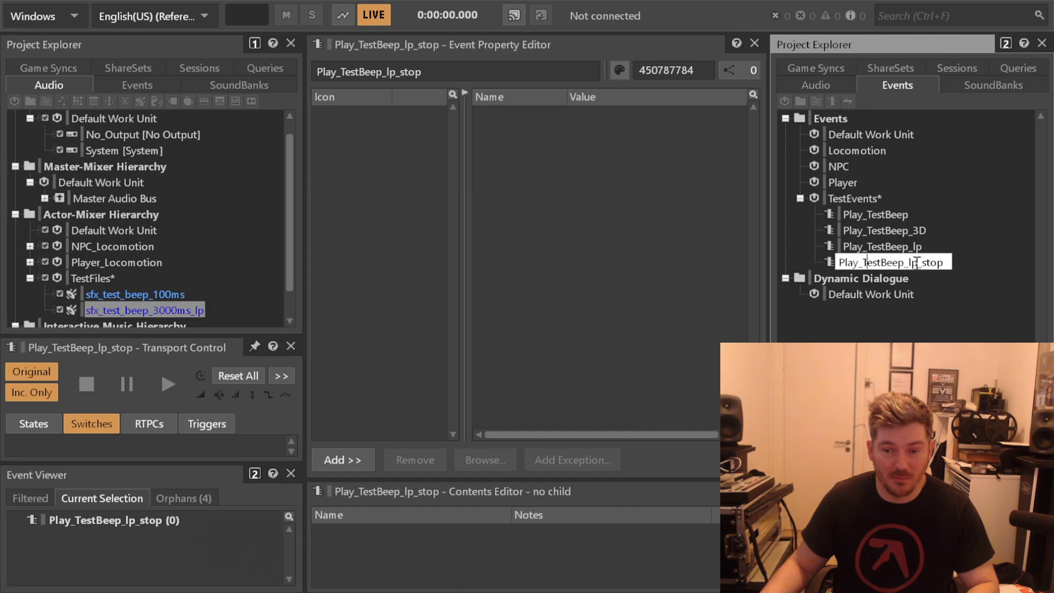
key("Delete")
type("Stop_tT")
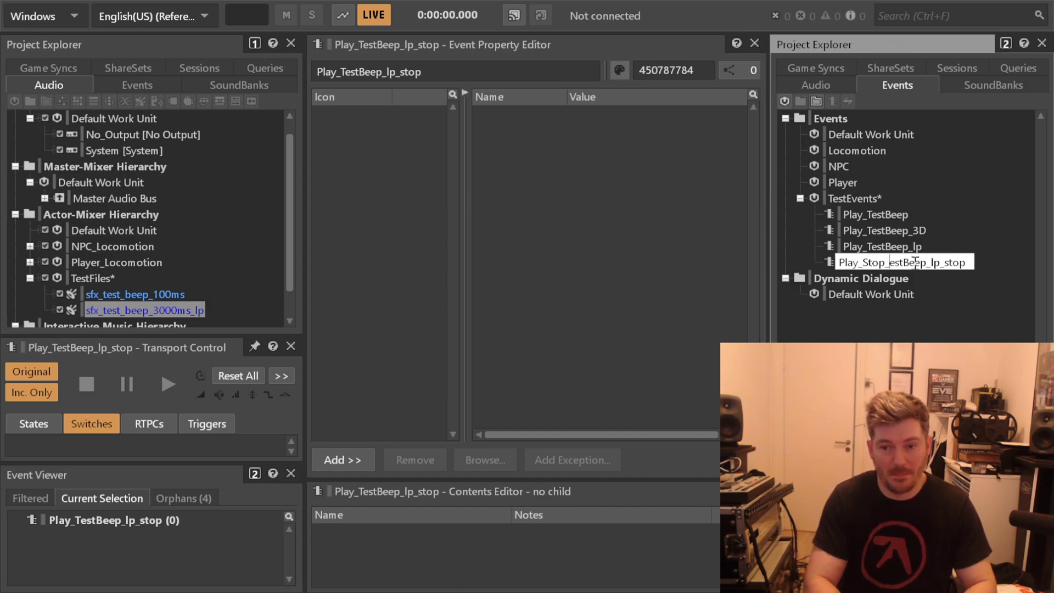
key("BackSpace")
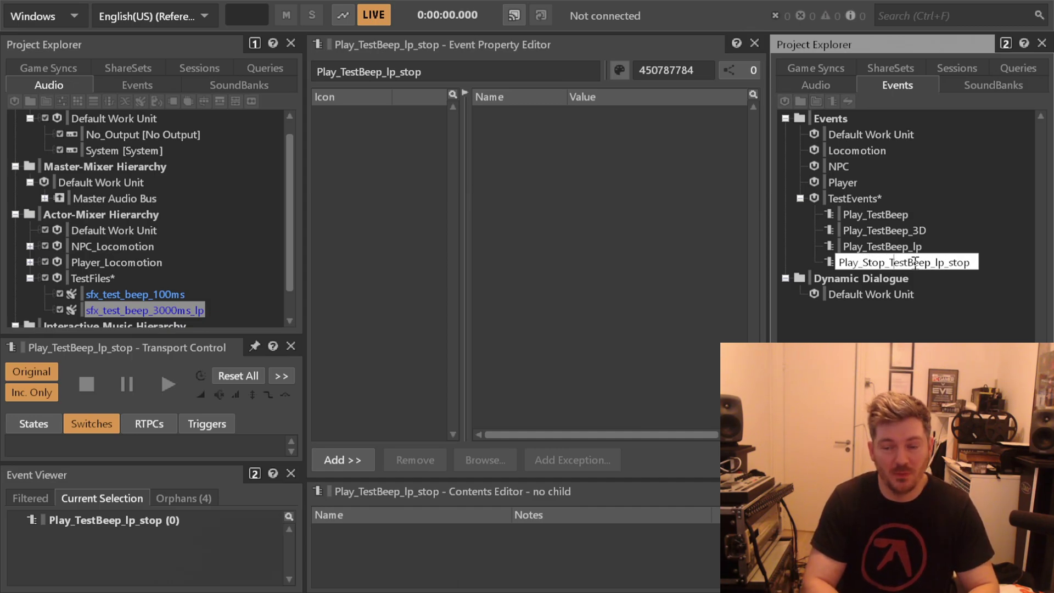
key("End")
key("shift+Left")
key("shift+Left")
key("shift+Left")
key("shift+Left")
key("shift+Left")
key("shift+Left")
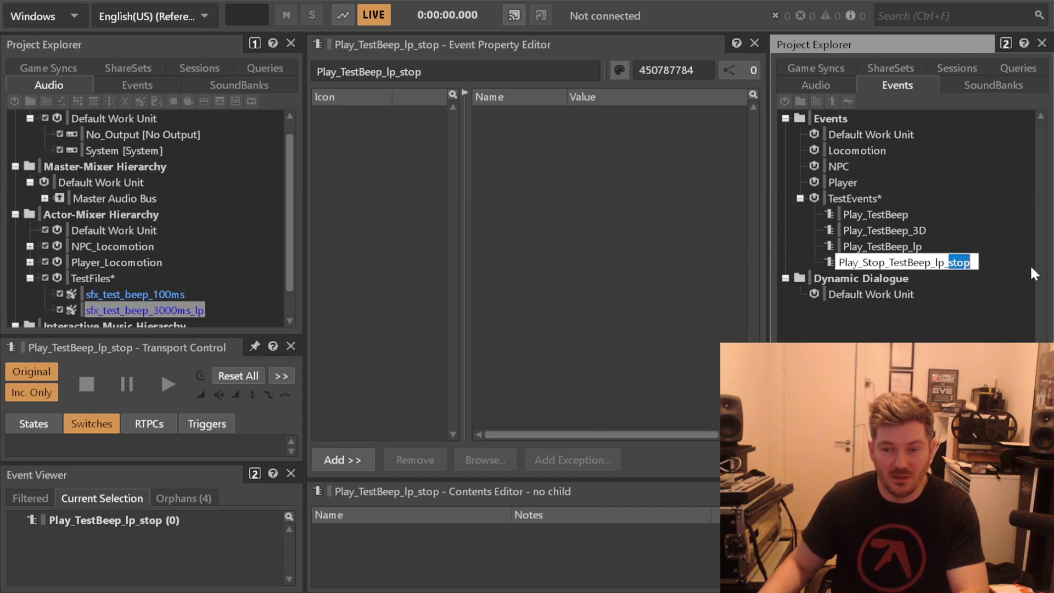
key("BackSpace")
type("p")
key("Return")
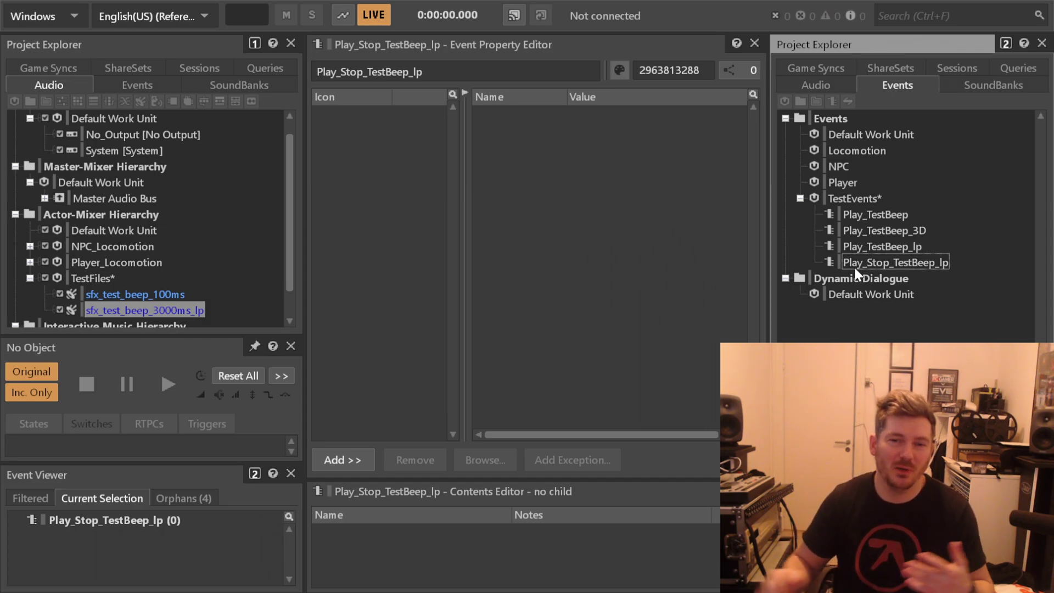
Make the Play_TestBeep_lp event play sfx_test_beep_3000ms_lp.
left_click_drag(306, 236, 277, 243)
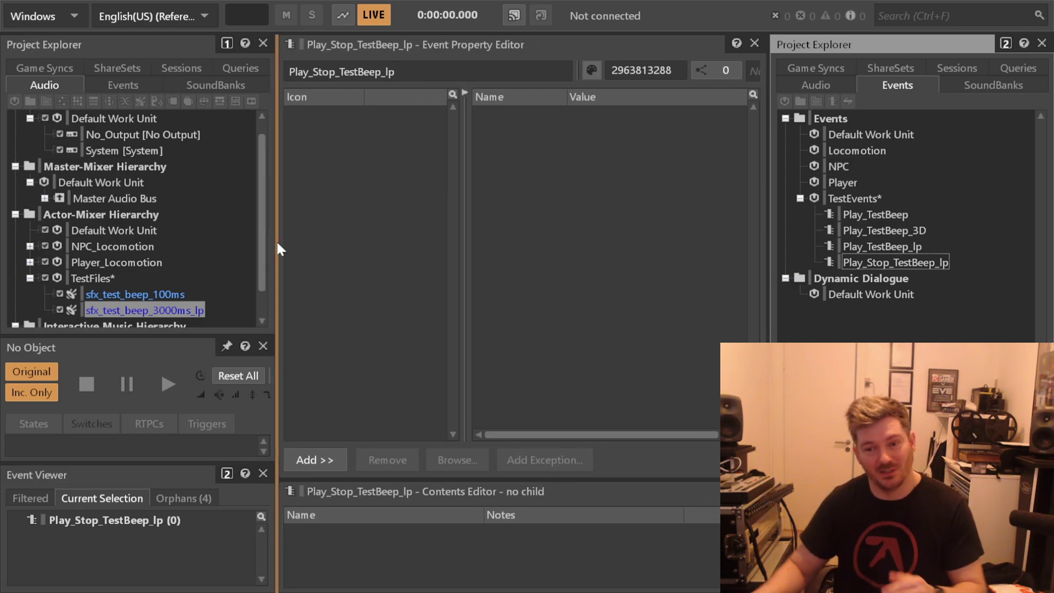
left_click(888, 246)
left_click_drag(145, 310, 312, 209)
left_click_drag(464, 211, 749, 217)
Audition Play_TestBeep_lp and stop the looping playback.
left_click(912, 250)
left_click(904, 263)
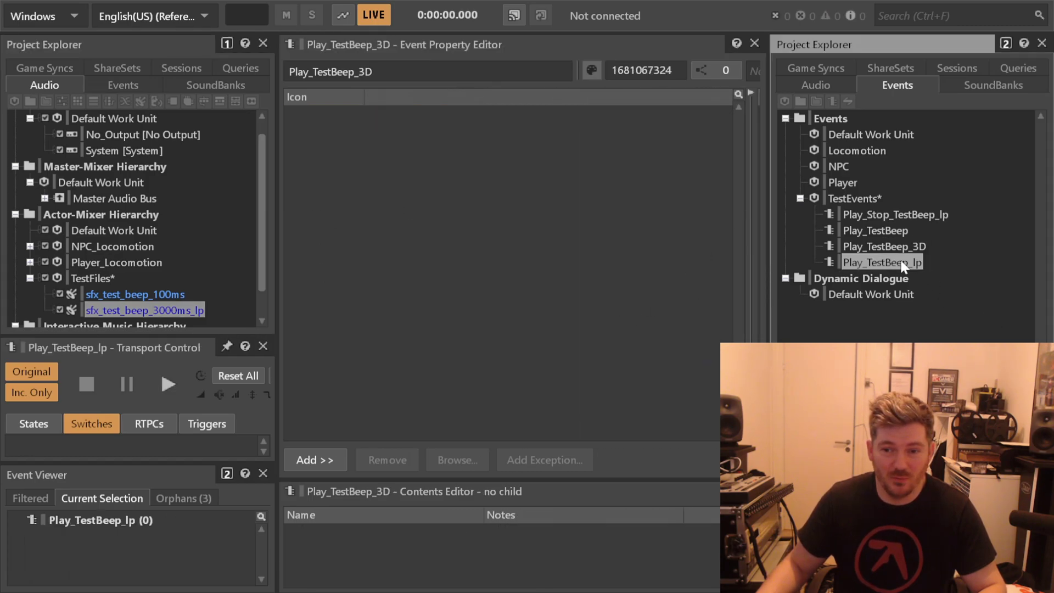
key("space")
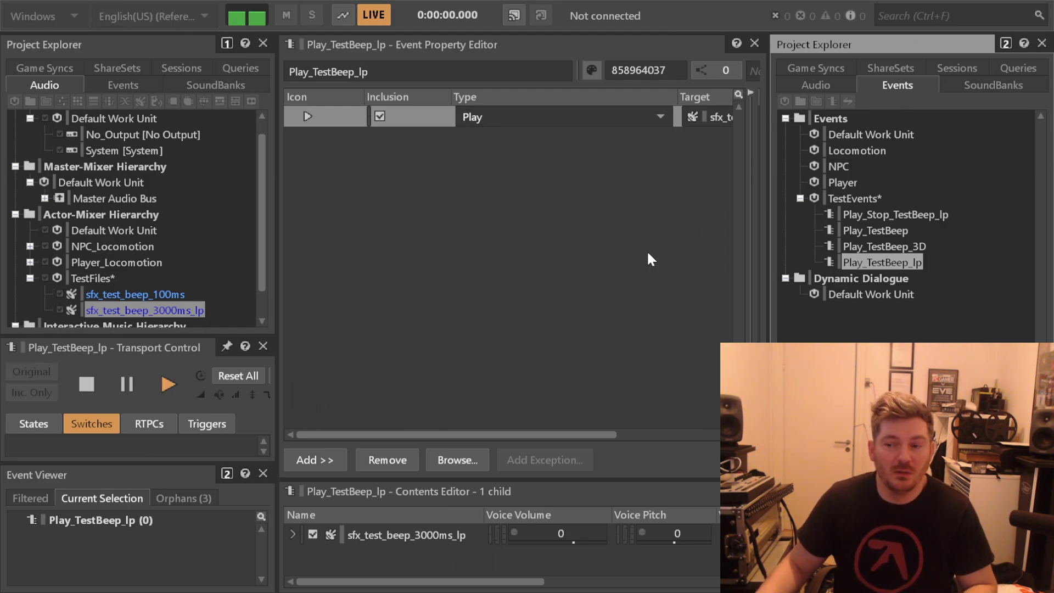
key("space")
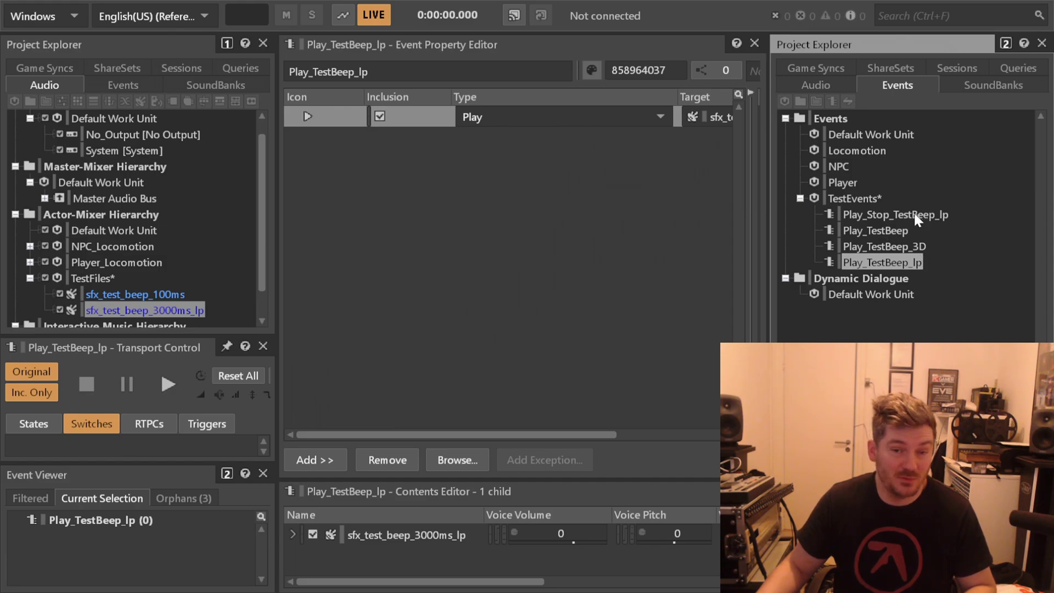
left_click(887, 229)
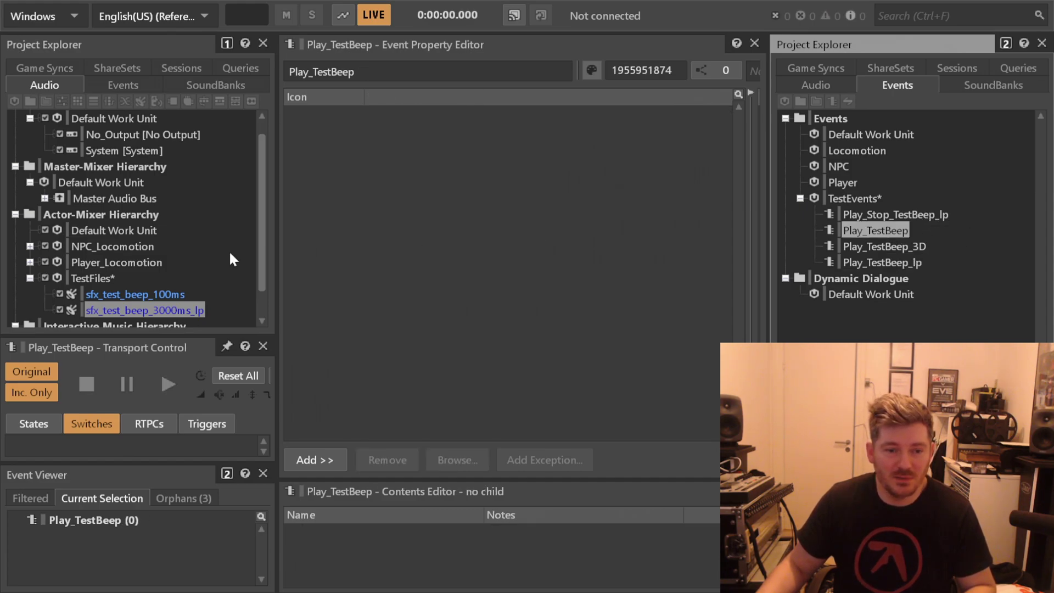
Make Play_TestBeep play sfx_test_beep_100ms.
left_click(154, 297)
left_click_drag(153, 298, 876, 231)
left_click(906, 247)
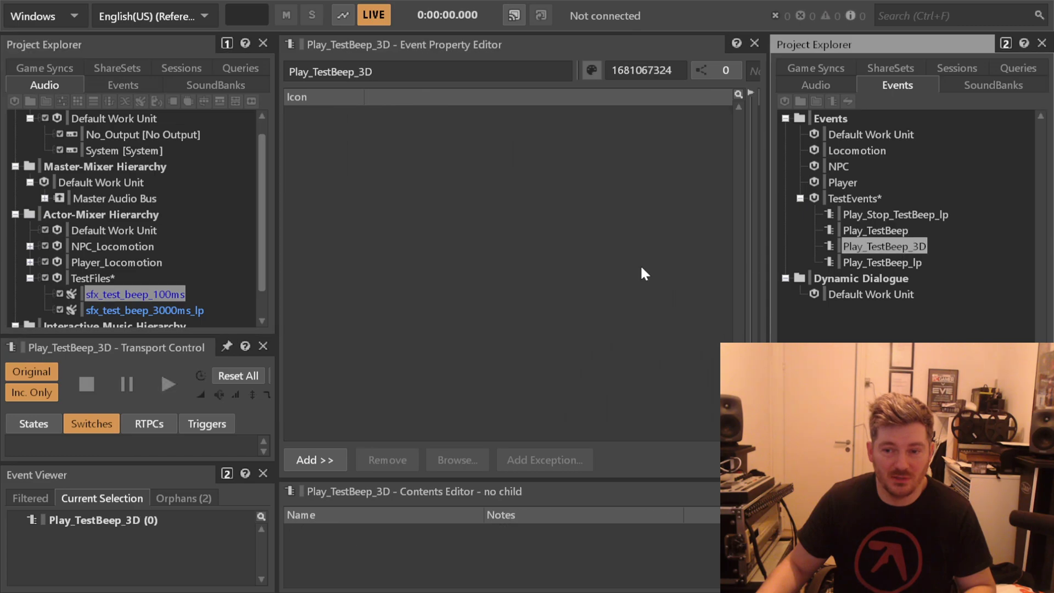
Duplicate sfx_test_beep_100ms as sfx_test_beep_100ms_3D.
left_click(139, 302)
key("ctrl+d")
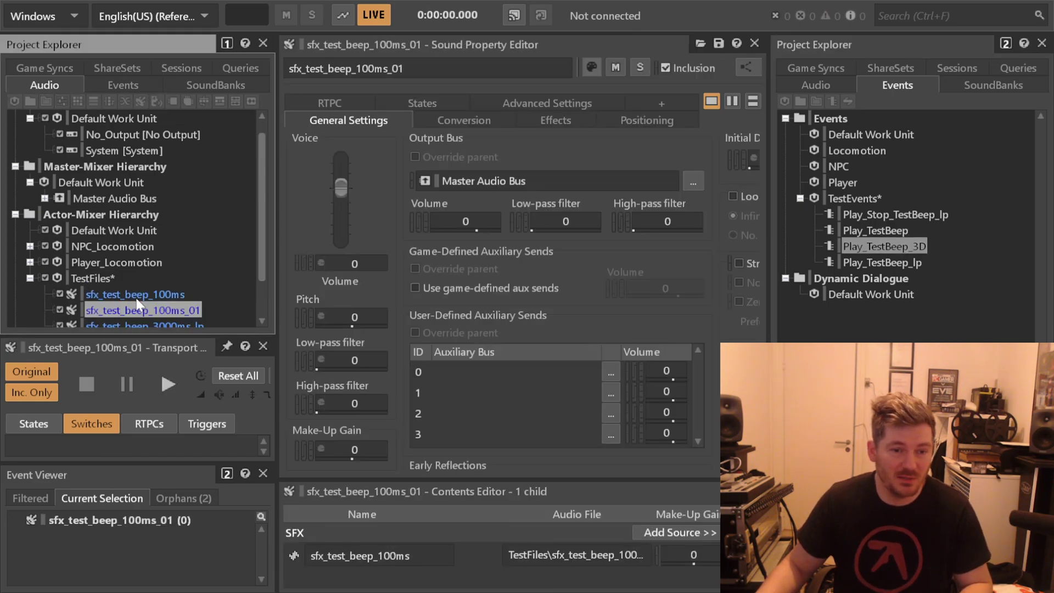
left_click(179, 308)
key("End")
key("shift+Left")
key("shift+Left")
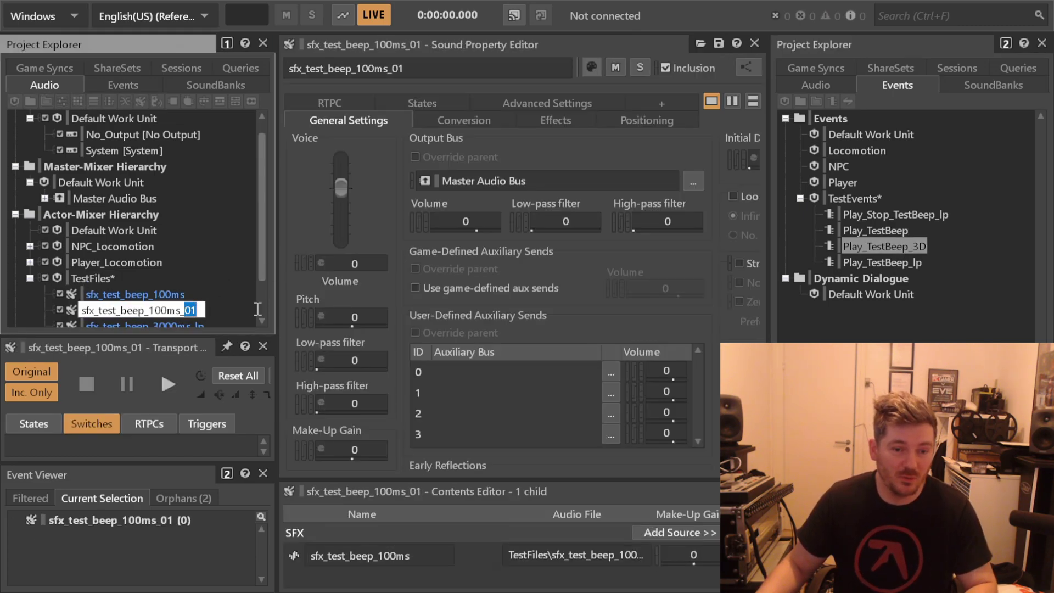
type("3D")
key("Return")
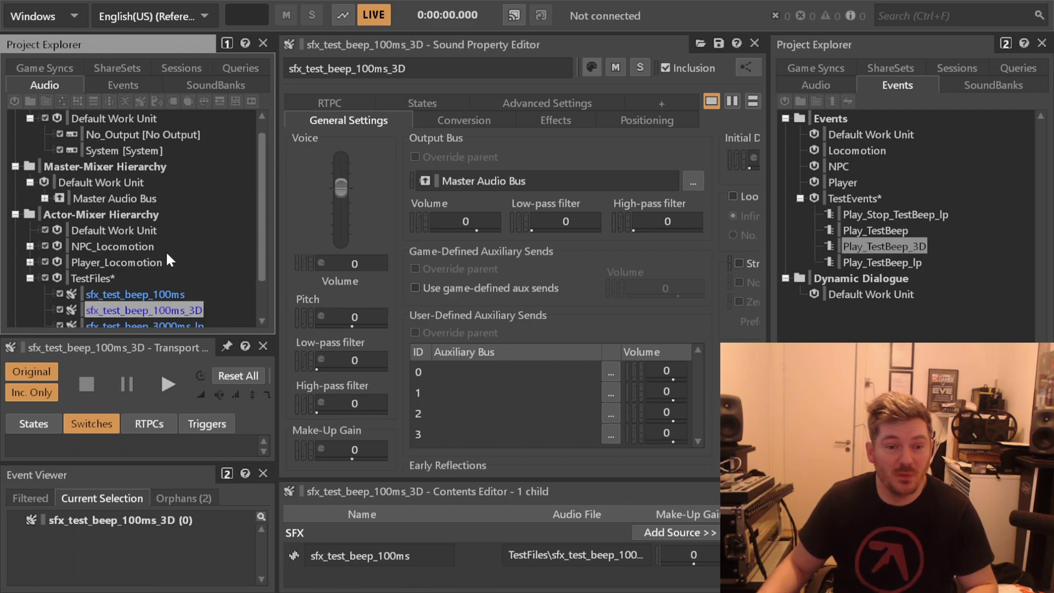
Duplicate sfx_test_beep_3000ms_lp as sfx_test_beep_3000ms_lp_3D.
scroll(166, 250, "down", 1)
left_click(184, 296)
left_click(143, 278)
key("ctrl+d")
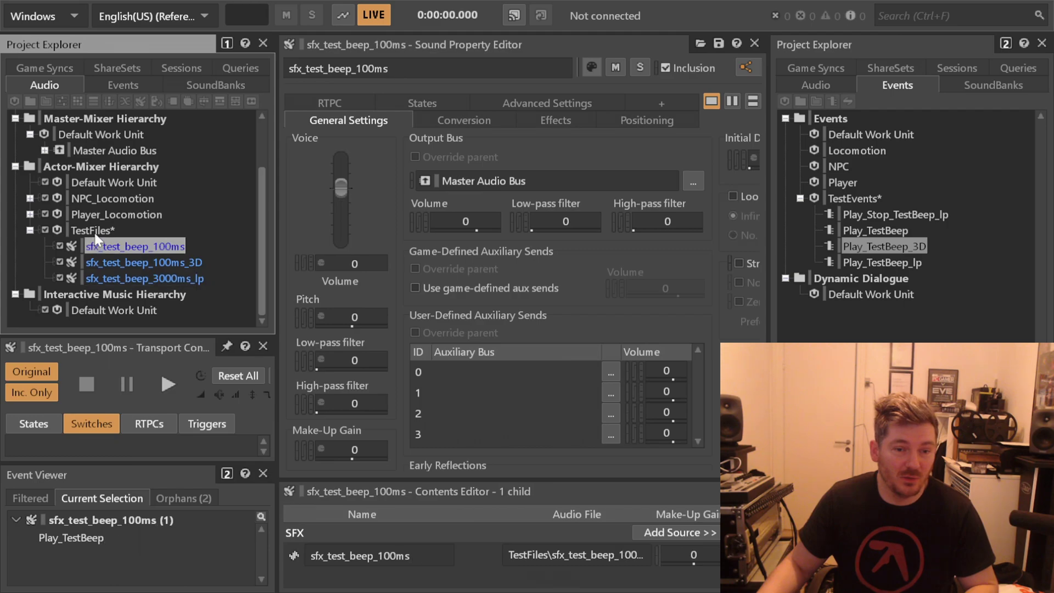
key("F2")
key("shift+Left")
key("shift+Left")
type("3D")
key("Return")
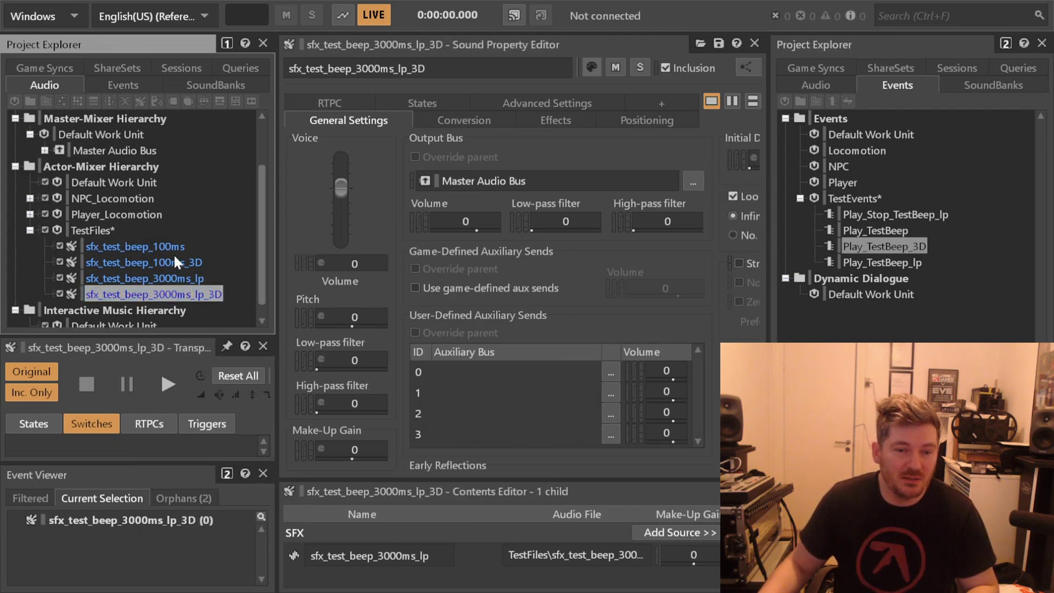
Group both 3D sounds under a new actor-mixer named 3DTestFiles.
left_click(140, 264, "ctrl")
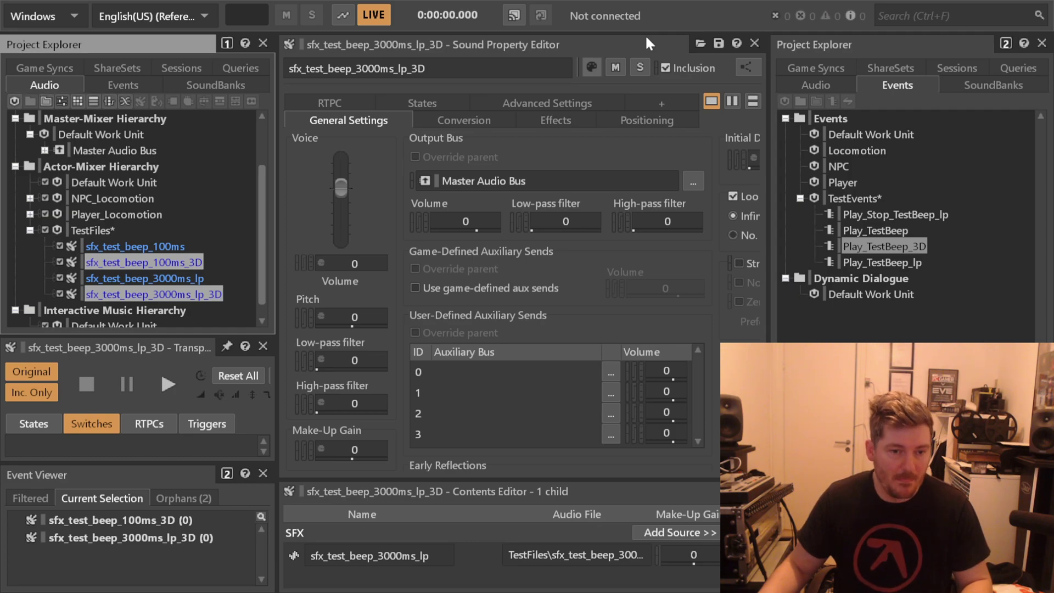
key("ctrl+shift+a")
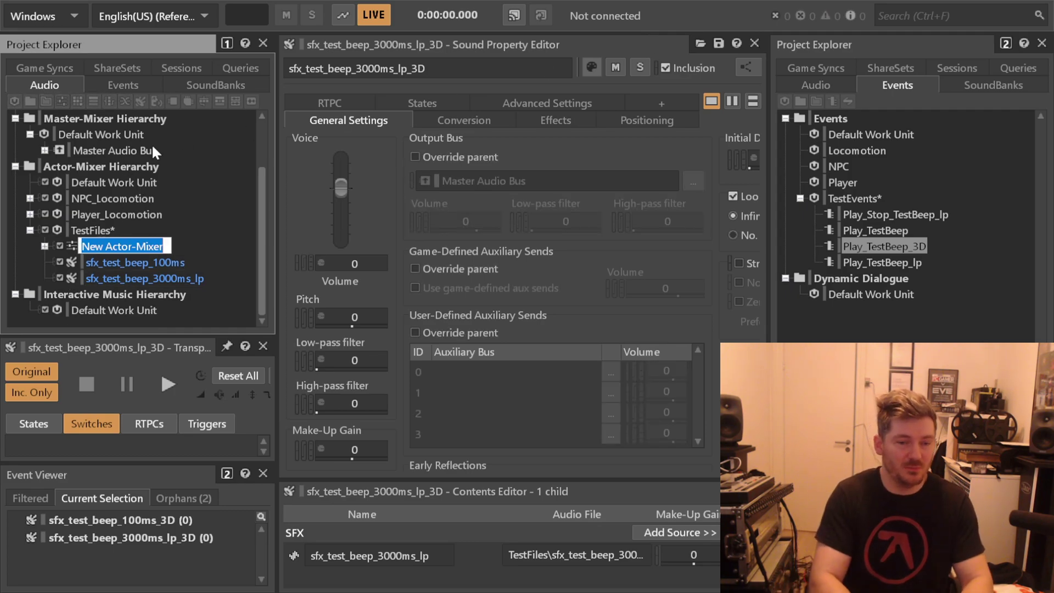
type("3D")
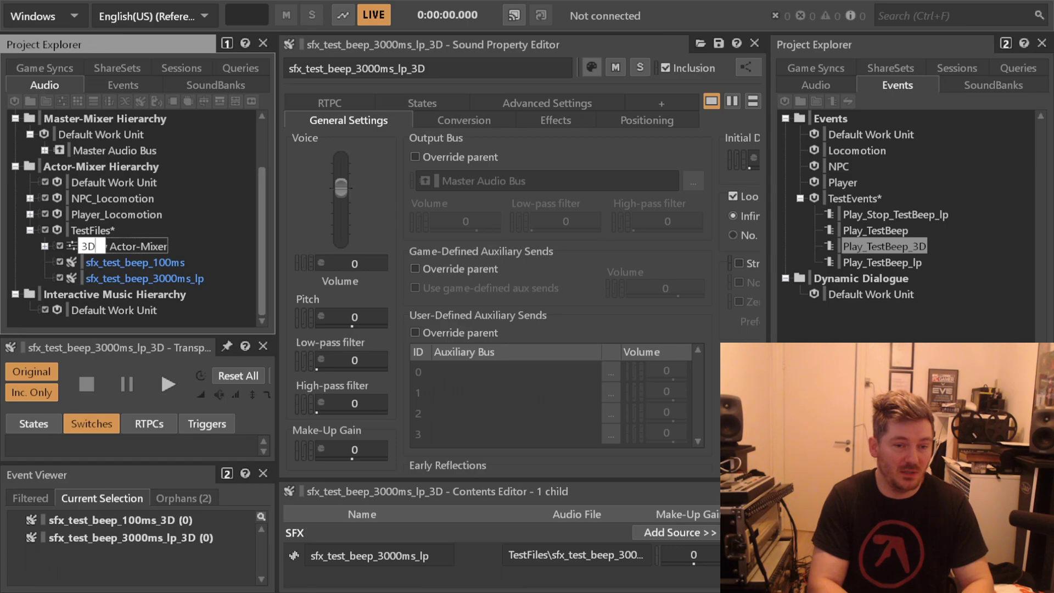
type("TestFiles")
key("Return")
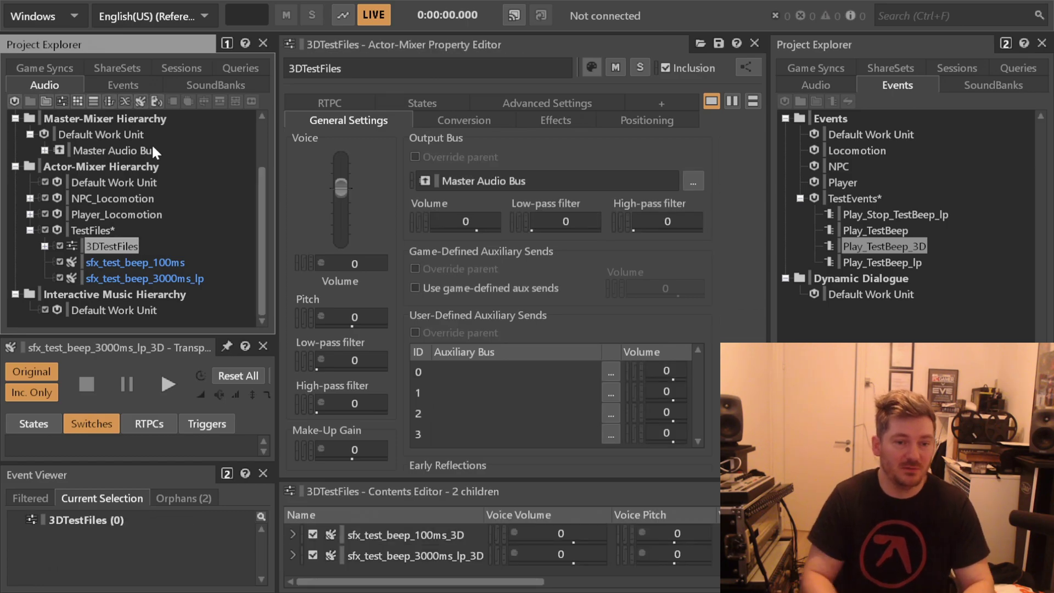
double_click(121, 244)
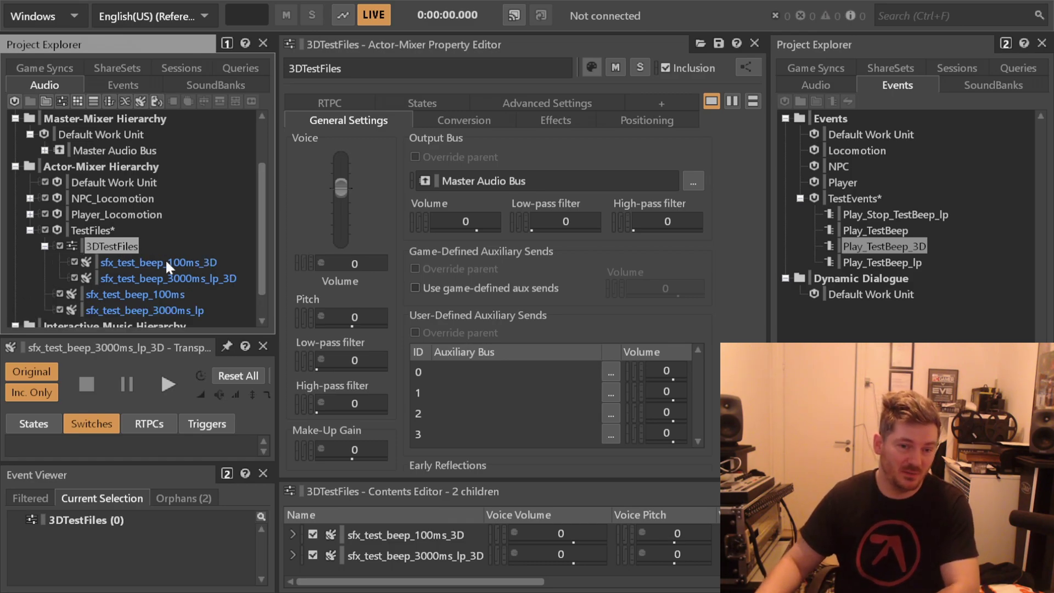
key("Left")
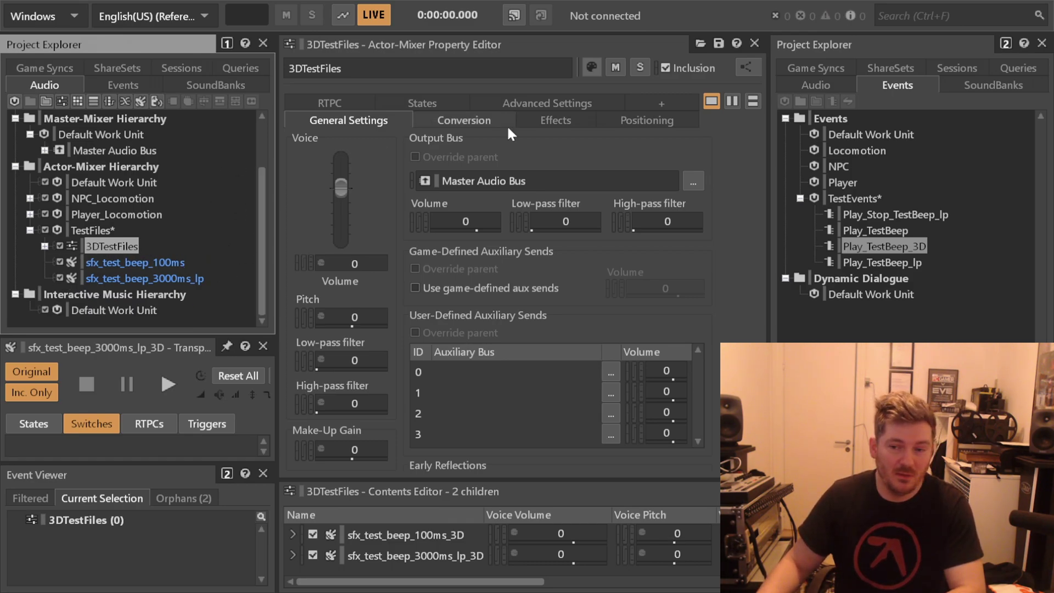
Make Play_TestBeep_3D play sfx_test_beep_100ms_3D.
left_click(904, 260)
left_click(897, 248)
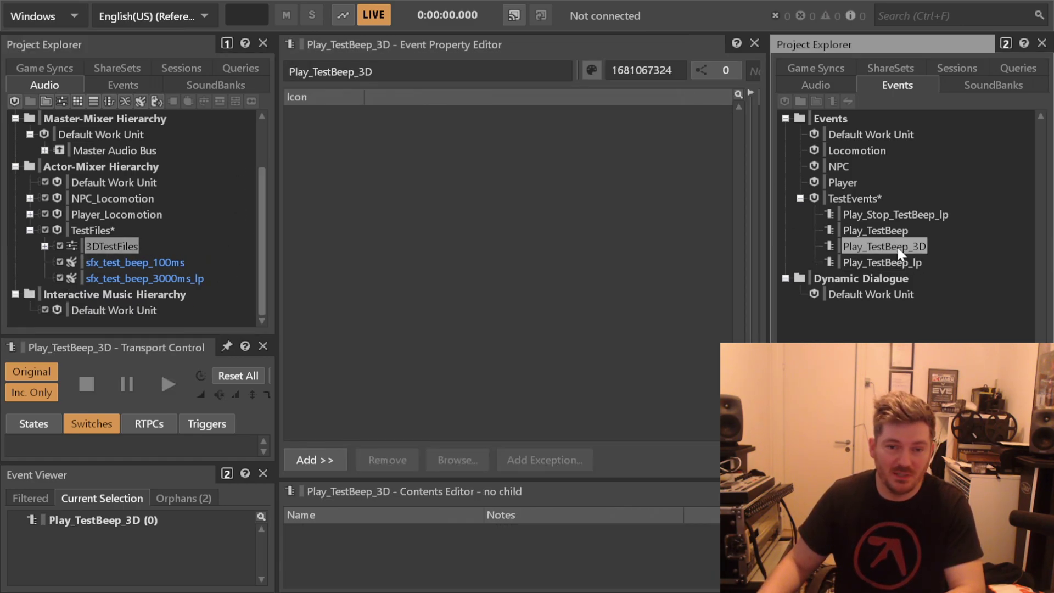
double_click(125, 245)
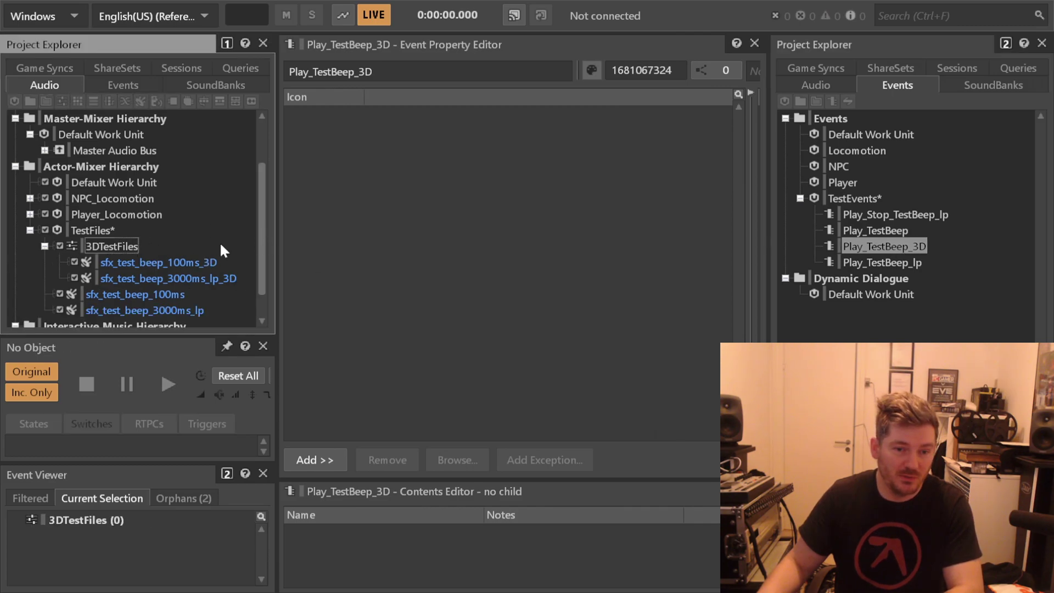
left_click_drag(191, 262, 511, 193)
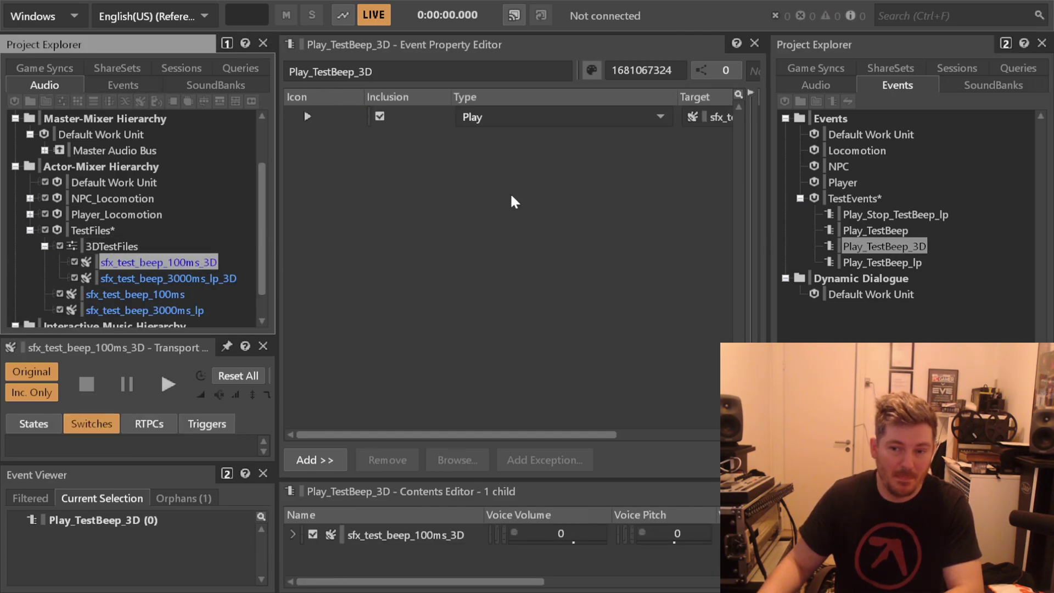
left_click(876, 231)
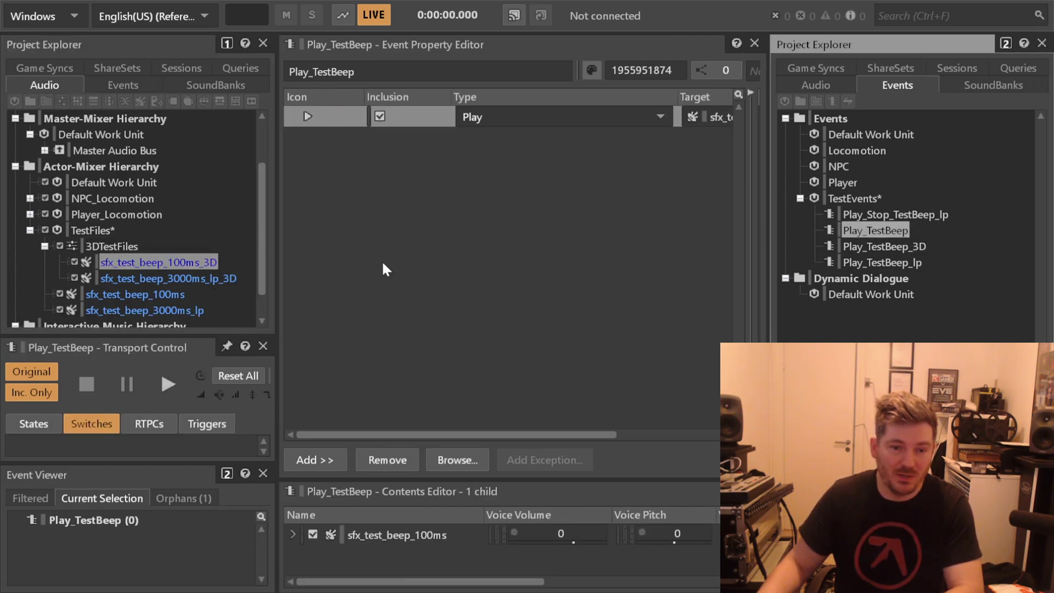
left_click(158, 296)
left_click(181, 262)
left_click(206, 277)
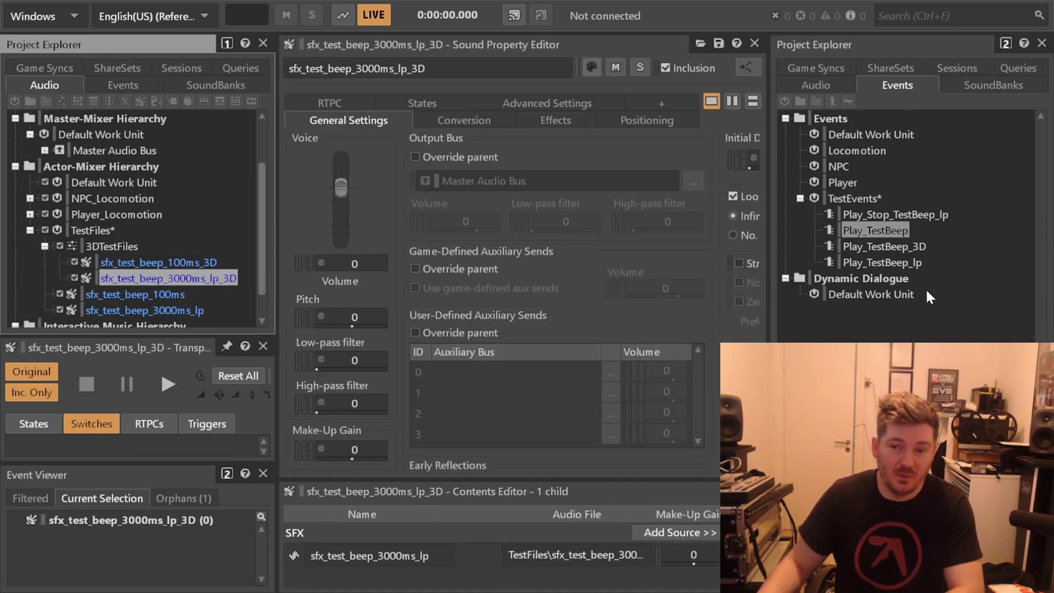
Duplicate Play_TestBeep_lp as a new event Play_TestBeep_lp_3D.
left_click(912, 262)
key("ctrl+d")
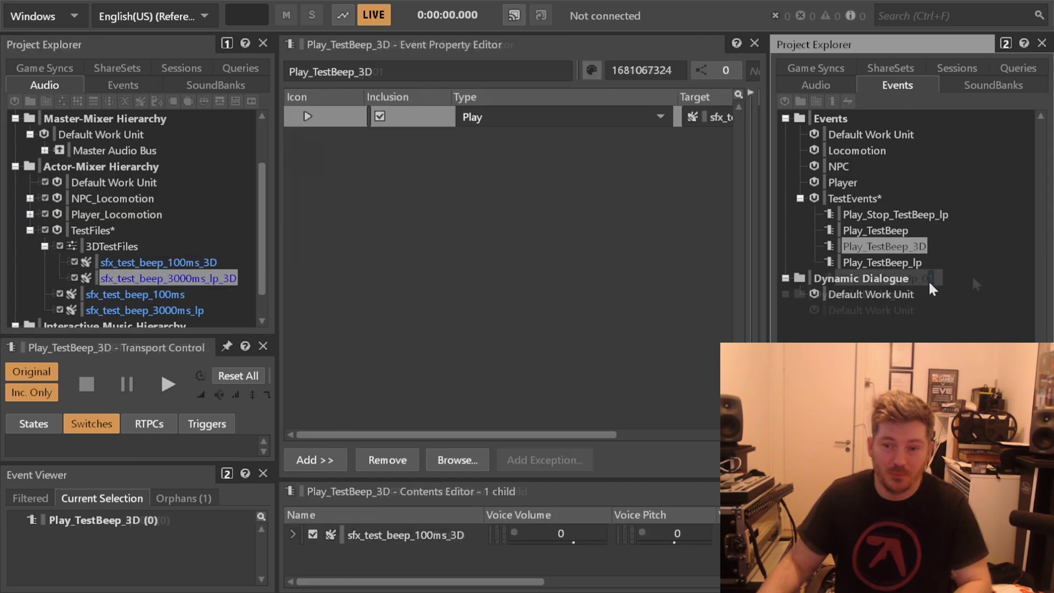
key("F2")
key("End")
key("BackSpace")
key("BackSpace")
type("3D")
key("Return")
Create Play_Stop_TestBeep_lp_3D and make Play_TestBeep_lp_3D play sfx_test_beep_3000ms_lp_3D.
left_click(922, 213)
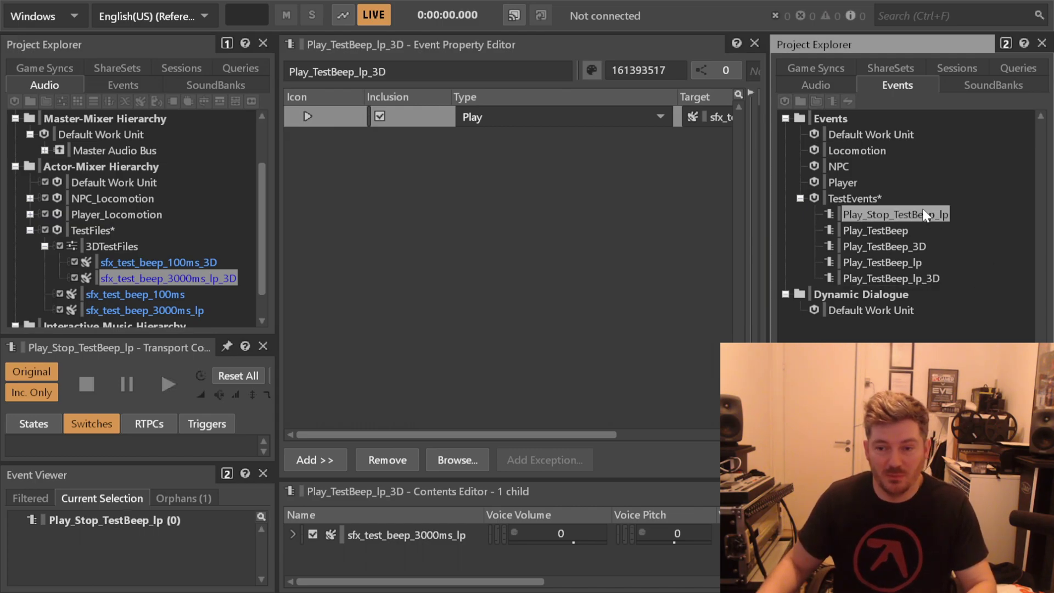
key("ctrl+d")
key("F2")
key("End")
key("shift+Left")
key("shift+Left")
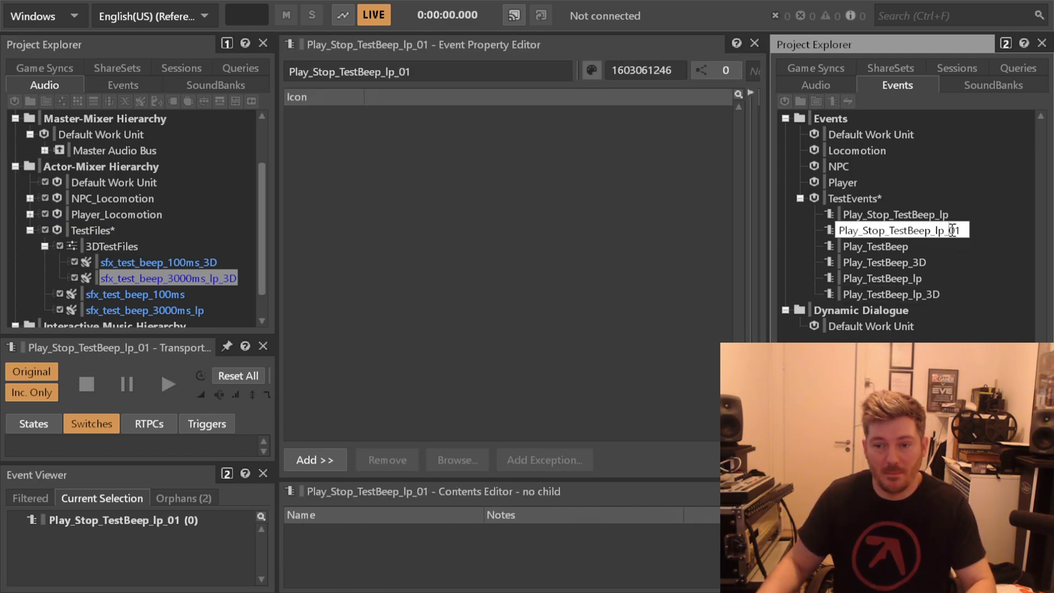
type("3D")
key("Return")
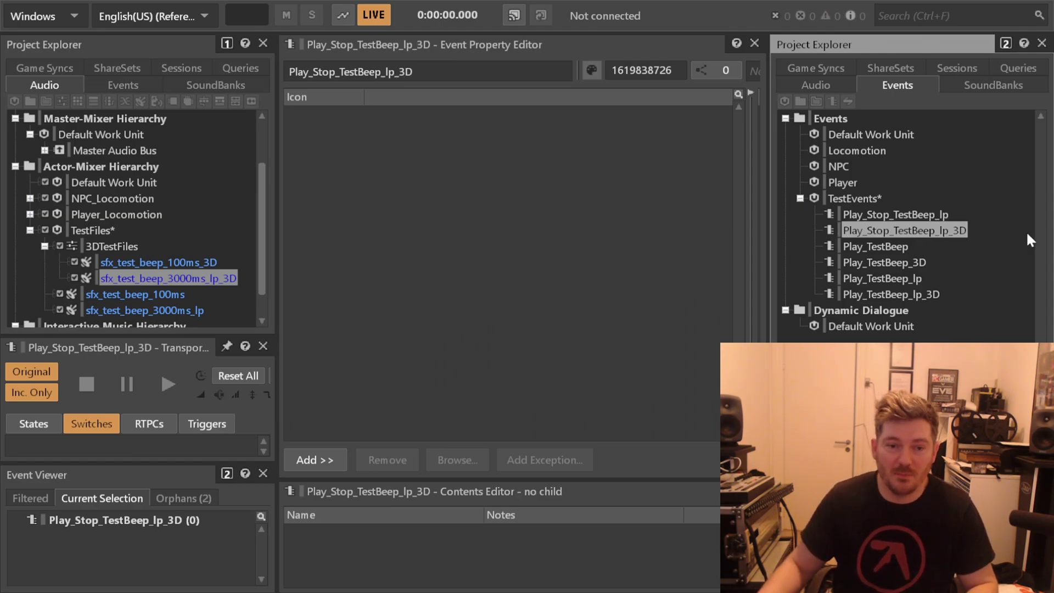
left_click(906, 293)
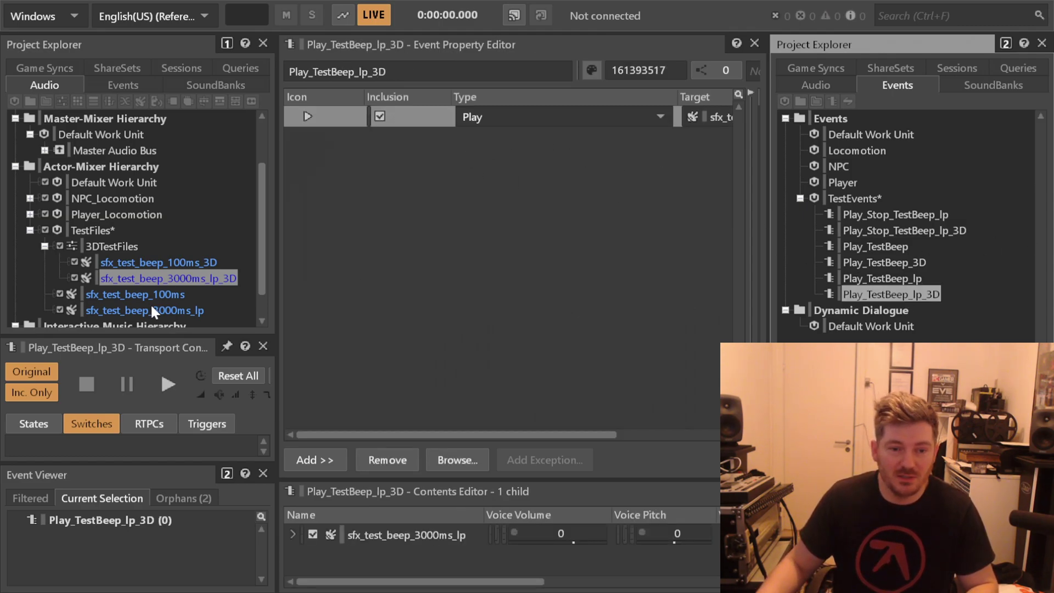
left_click_drag(176, 272, 521, 111)
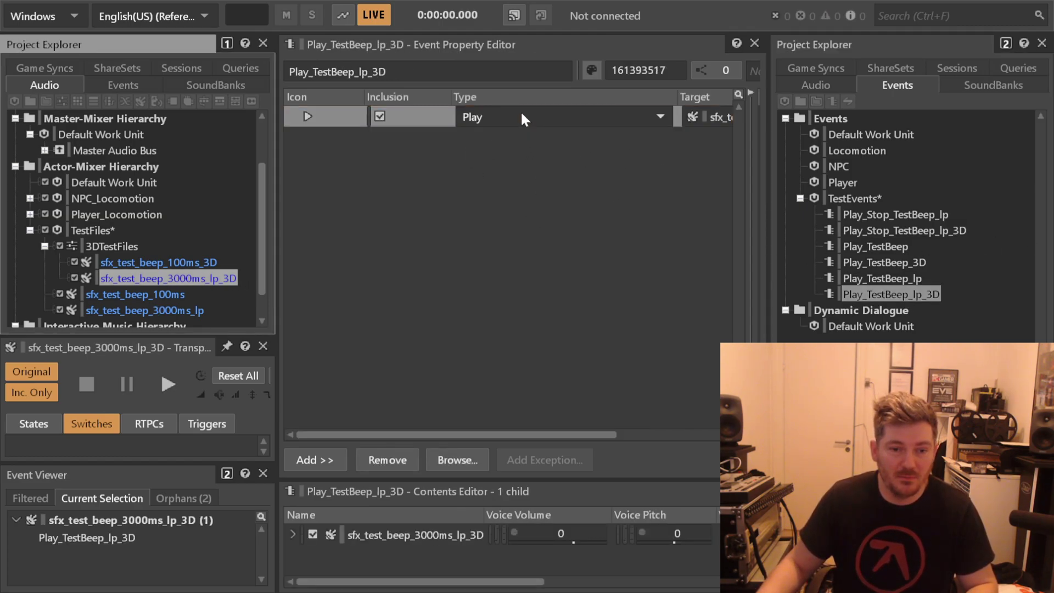
Make Play_Stop_TestBeep_lp_3D stop sfx_test_beep_3000ms_lp_3D.
left_click(910, 231)
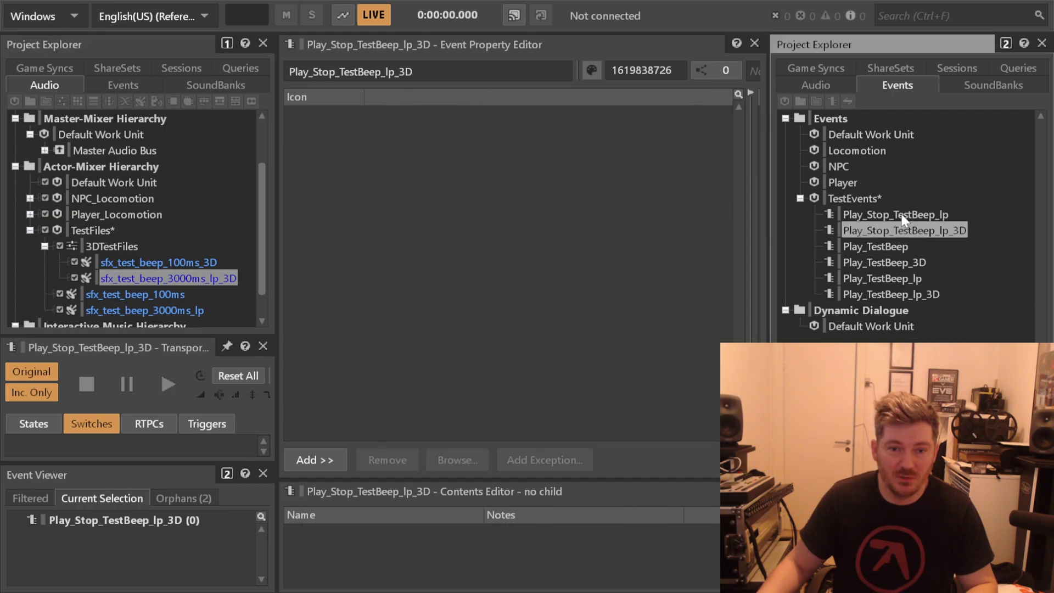
left_click_drag(117, 275, 400, 141)
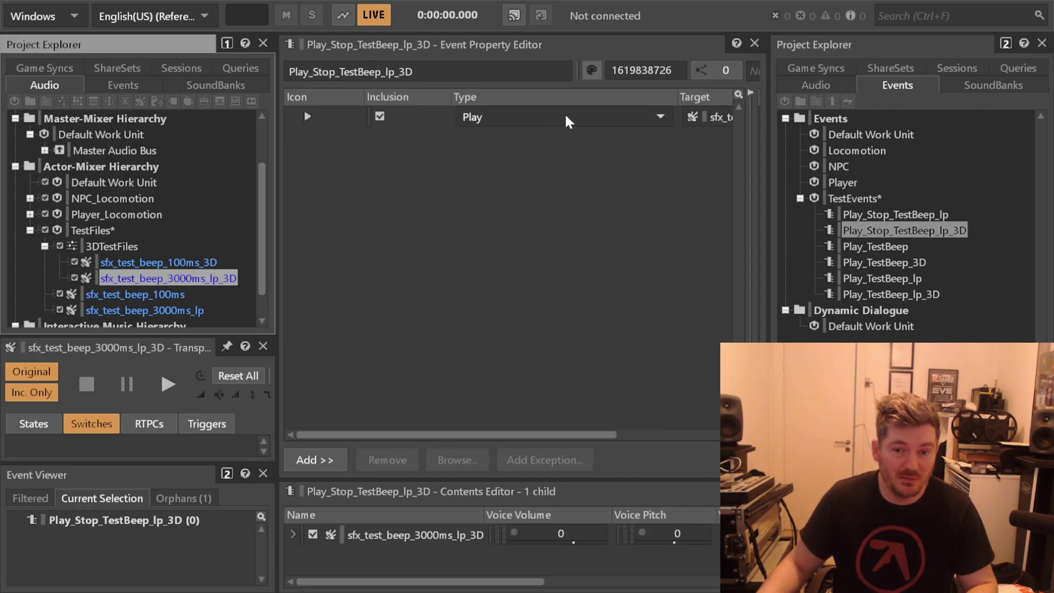
left_click(551, 126)
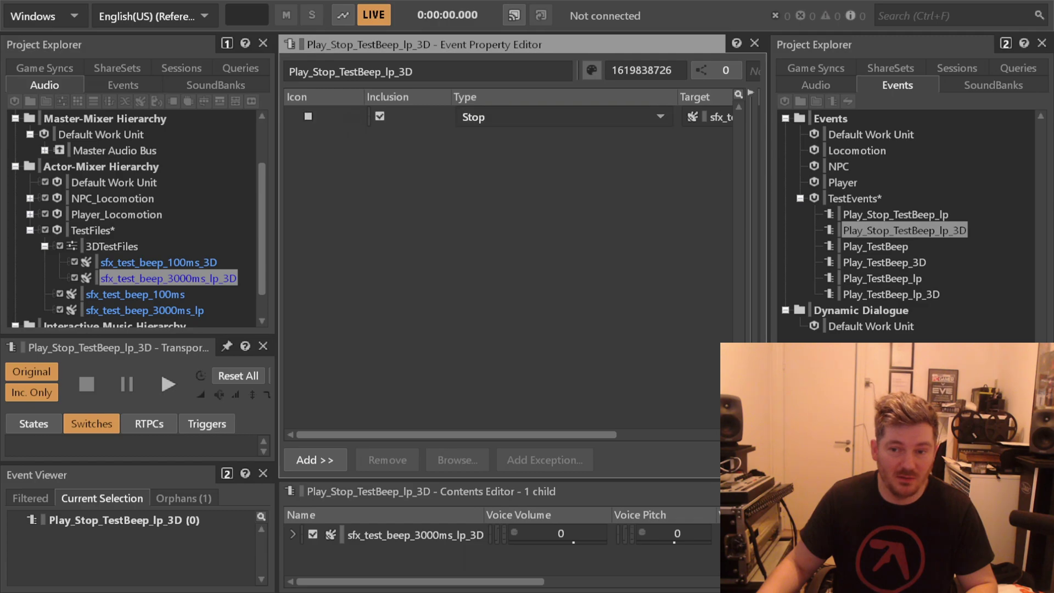
Give Play_Stop_TestBeep_lp a Stop action targeting sfx_test_beep_3000ms_lp.
left_click(921, 216)
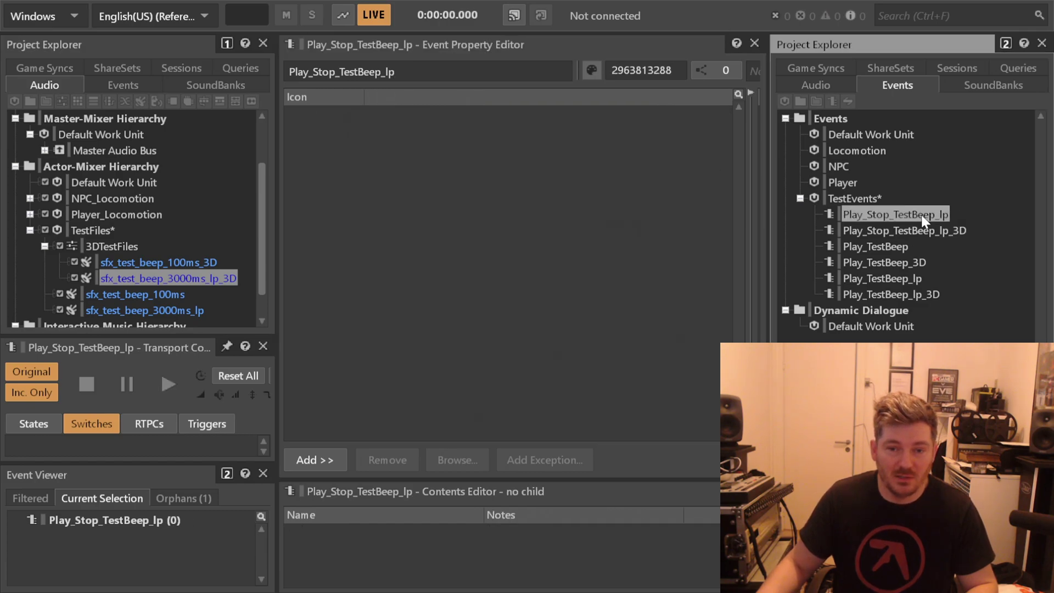
left_click(882, 279)
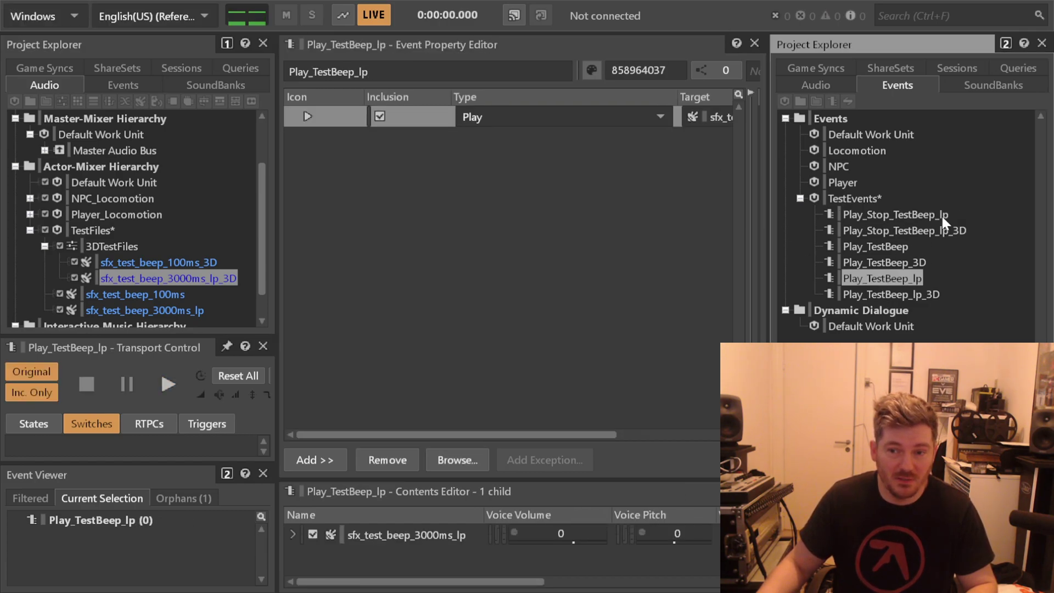
left_click(928, 215)
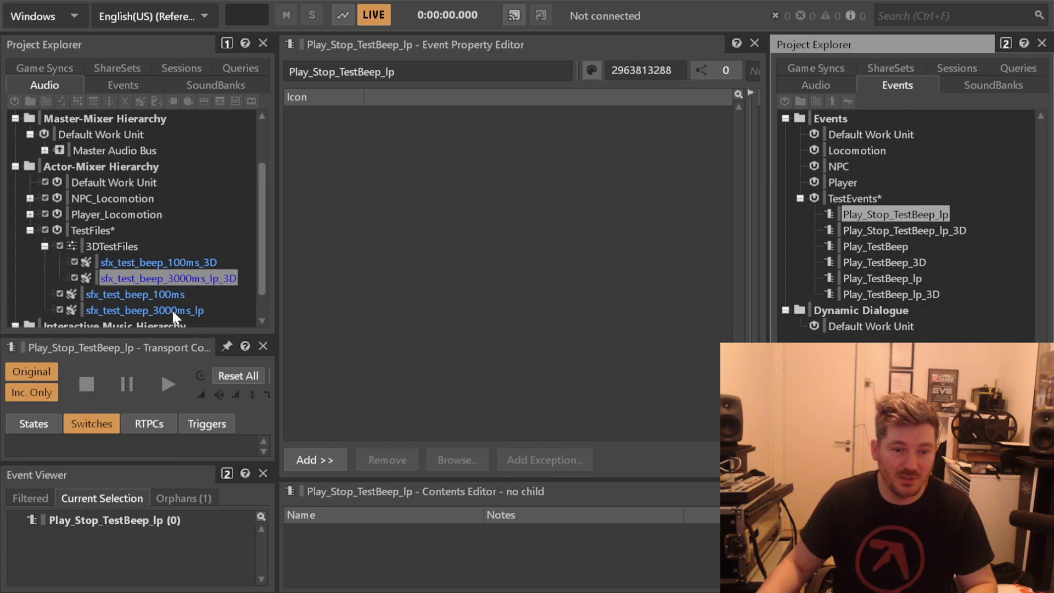
left_click_drag(172, 309, 519, 174)
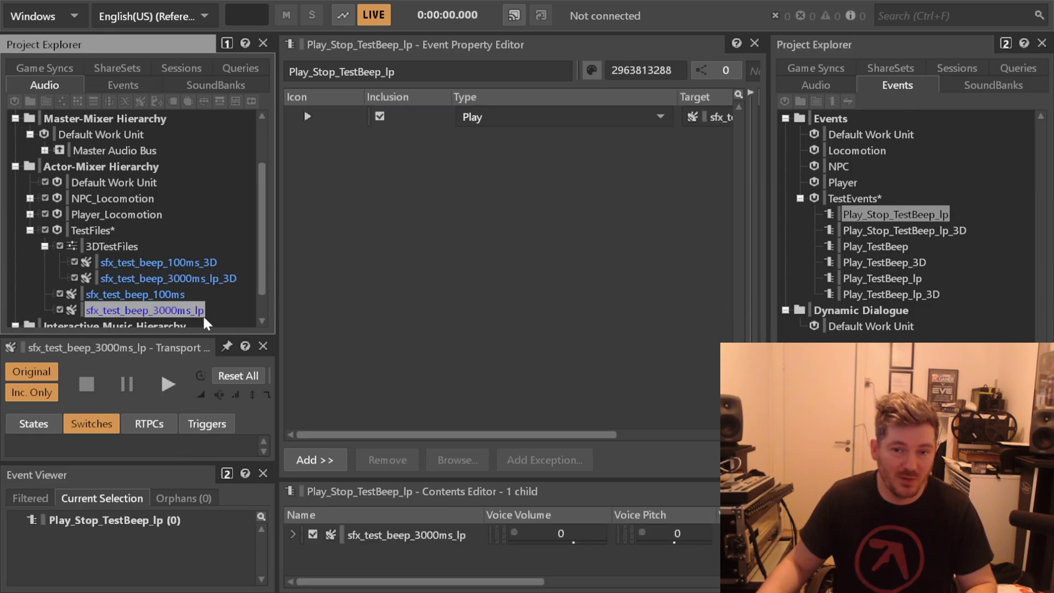
left_click(534, 142)
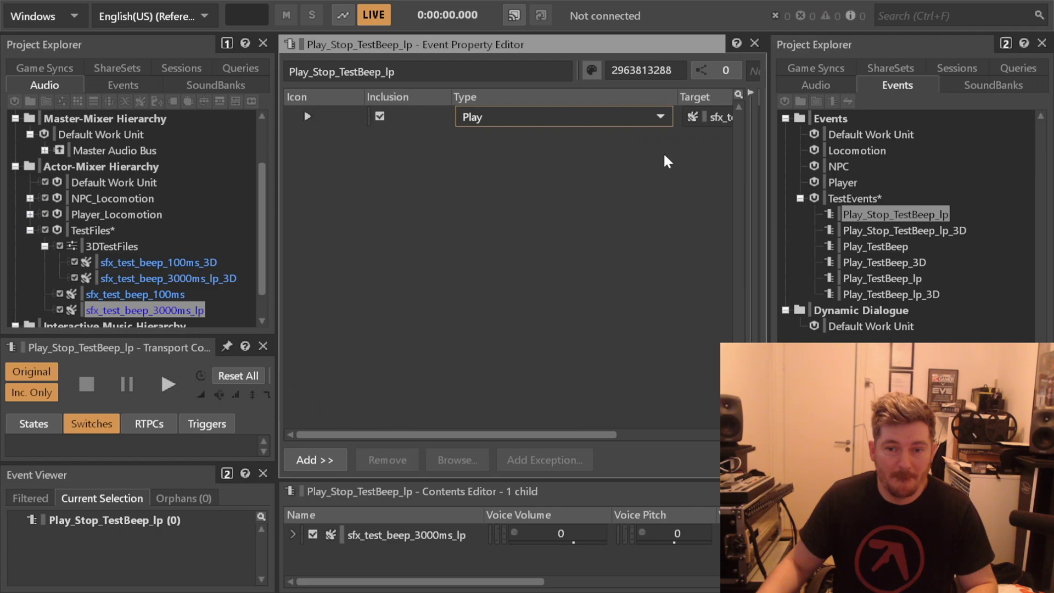
key("Down")
Review each test event's actions, then save the project.
left_click(928, 230)
key("Down")
key("Down")
key("Down")
key("Down")
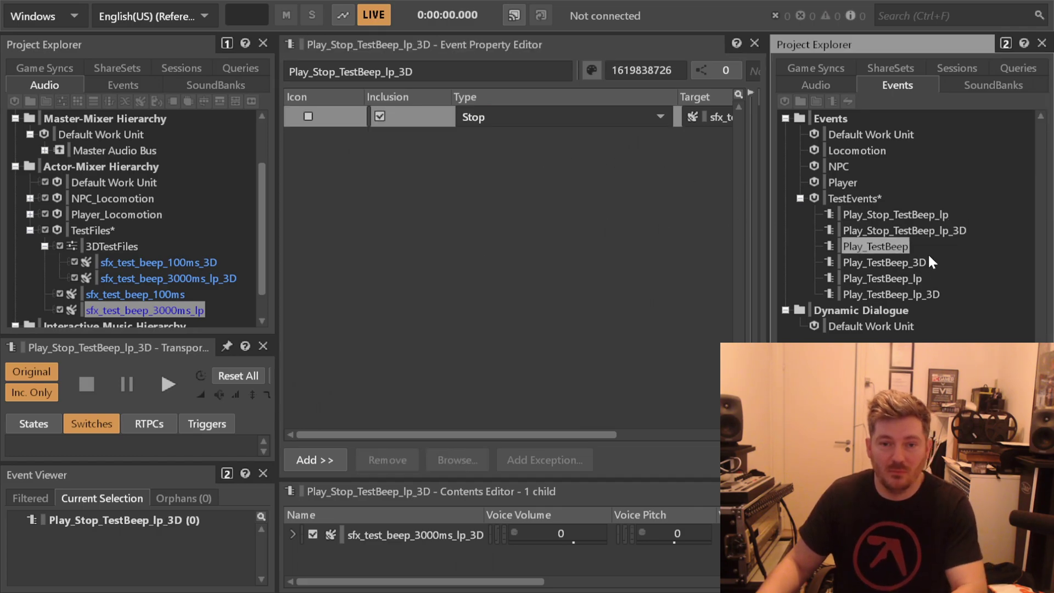
key("Up")
key("Up")
key("Up")
key("Up")
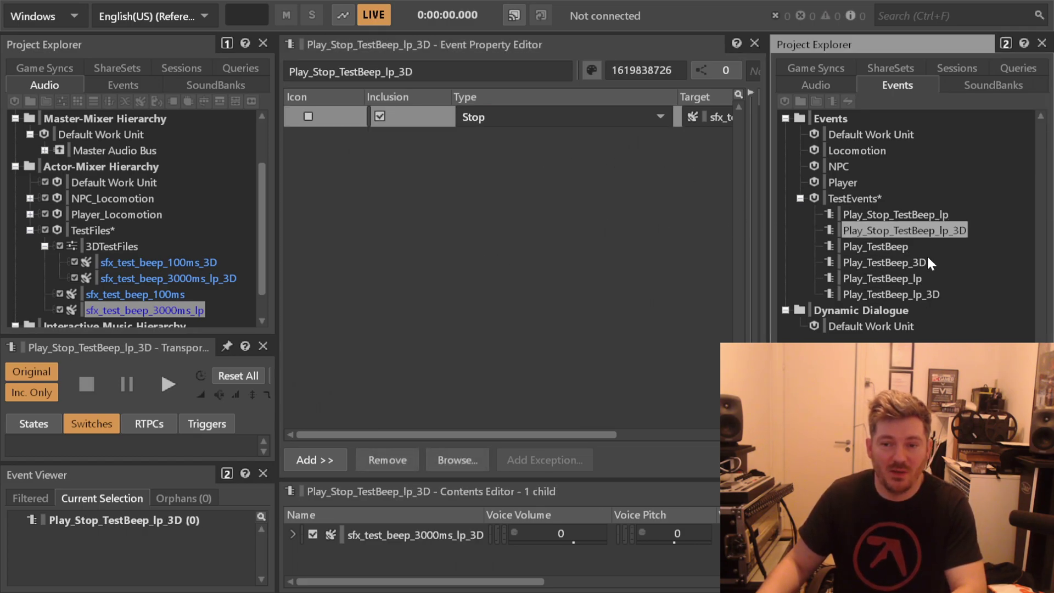
key("Up")
key("Down")
key("Down")
key("Down")
key("Down")
key("Down")
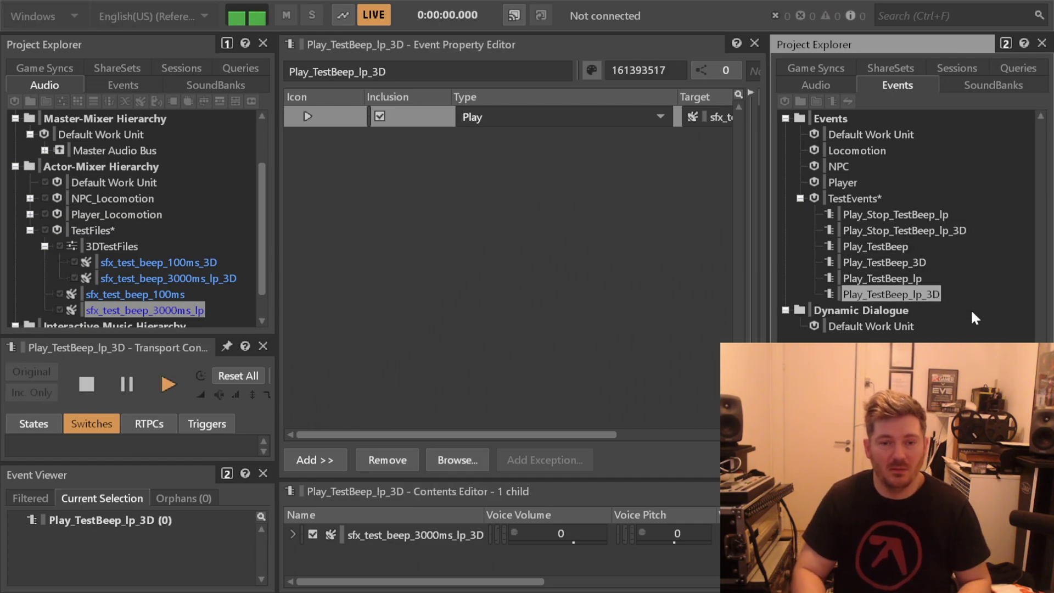
key("Up")
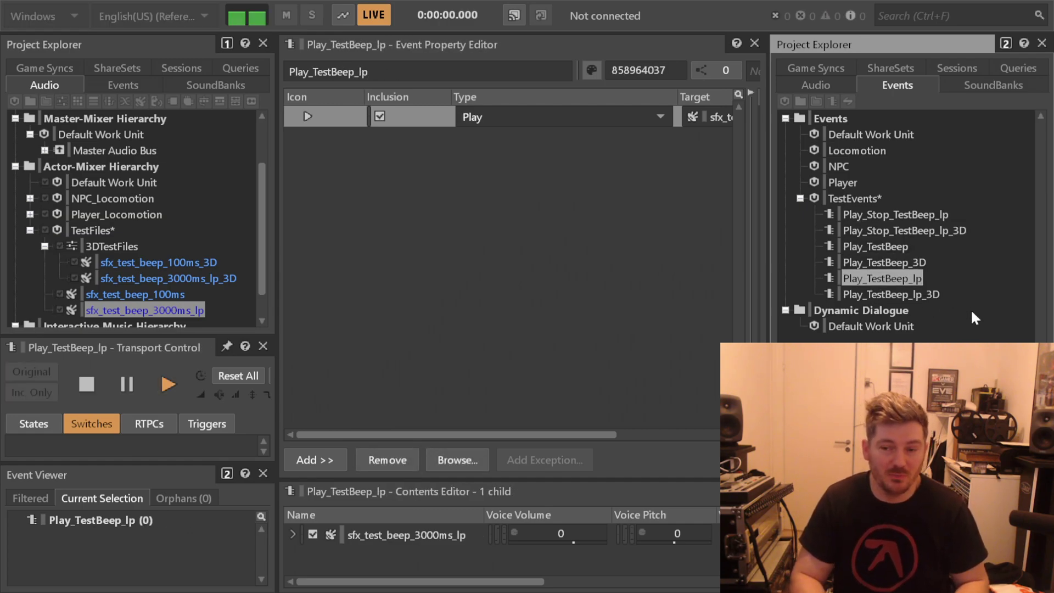
key("Up")
key("Up")
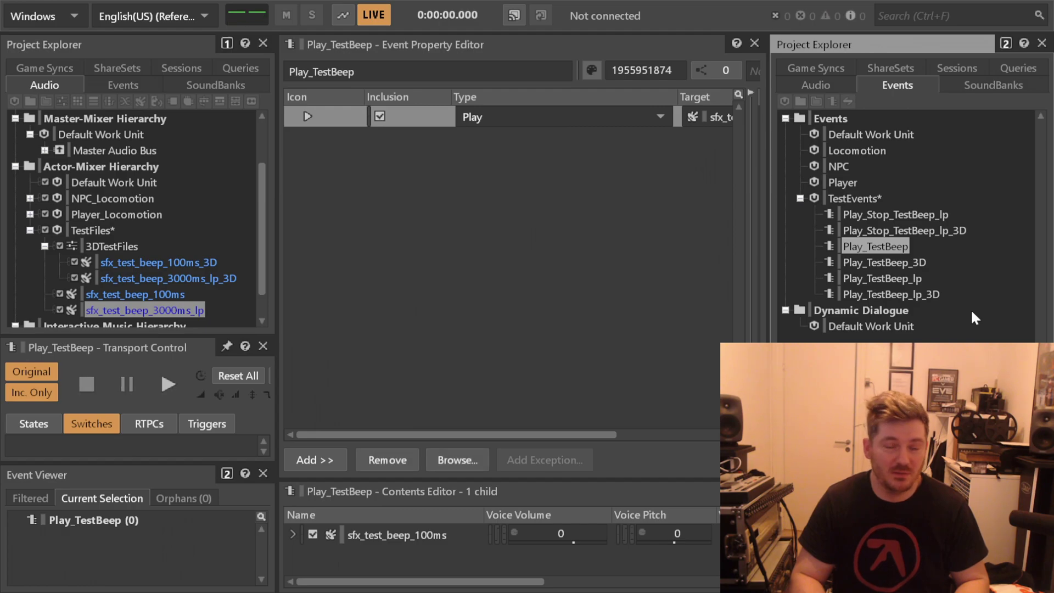
left_click(473, 202)
key("ctrl+s")
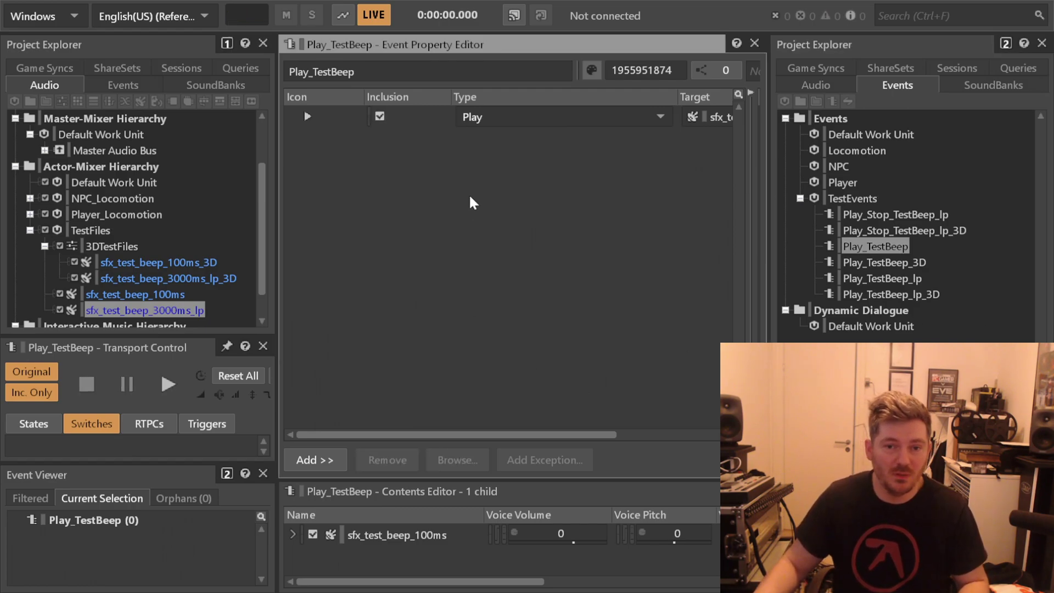
In ShareSets, add work unit att_Generic under the Attenuations Default Work Unit with a New Attenuation child.
scroll(107, 206, "down", 1)
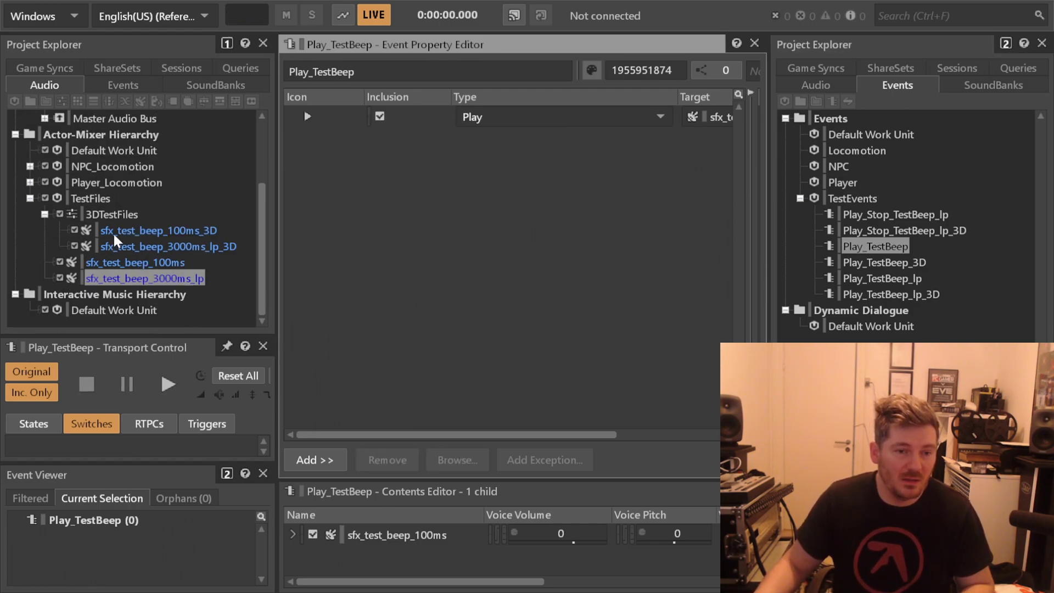
left_click(112, 213)
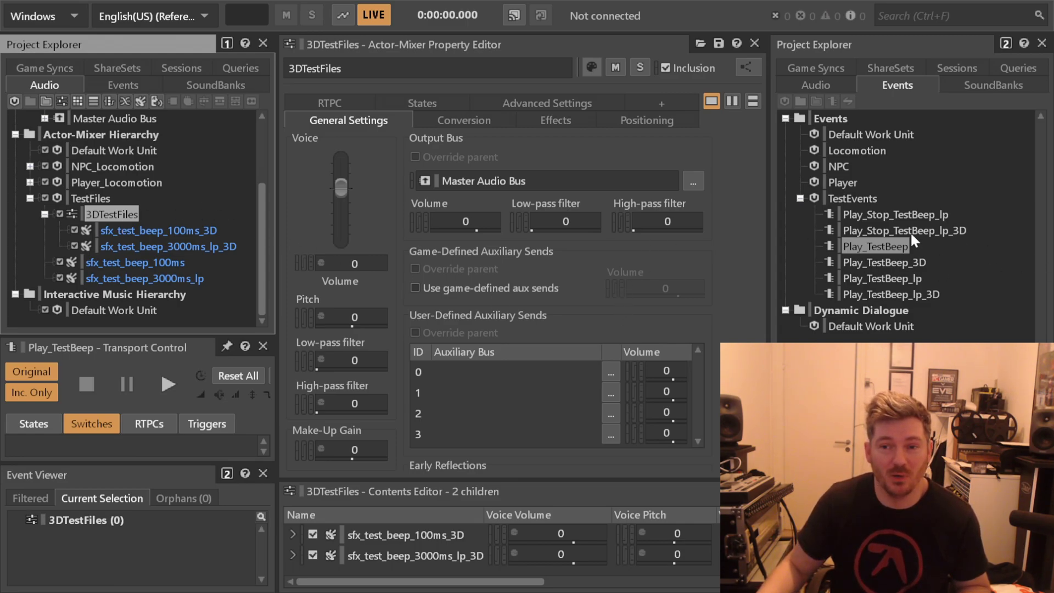
left_click(815, 68)
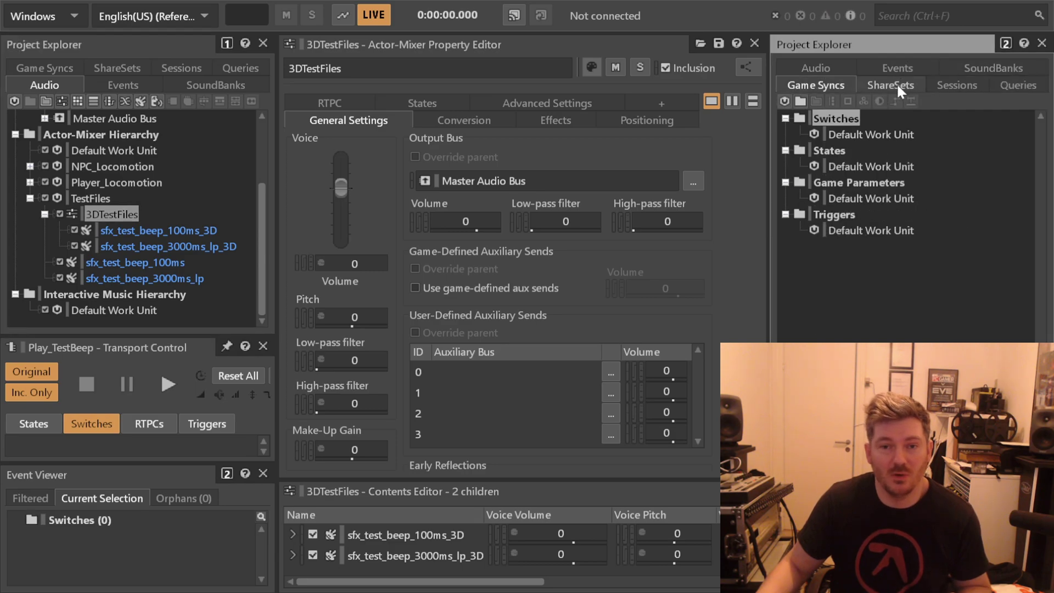
left_click(897, 85)
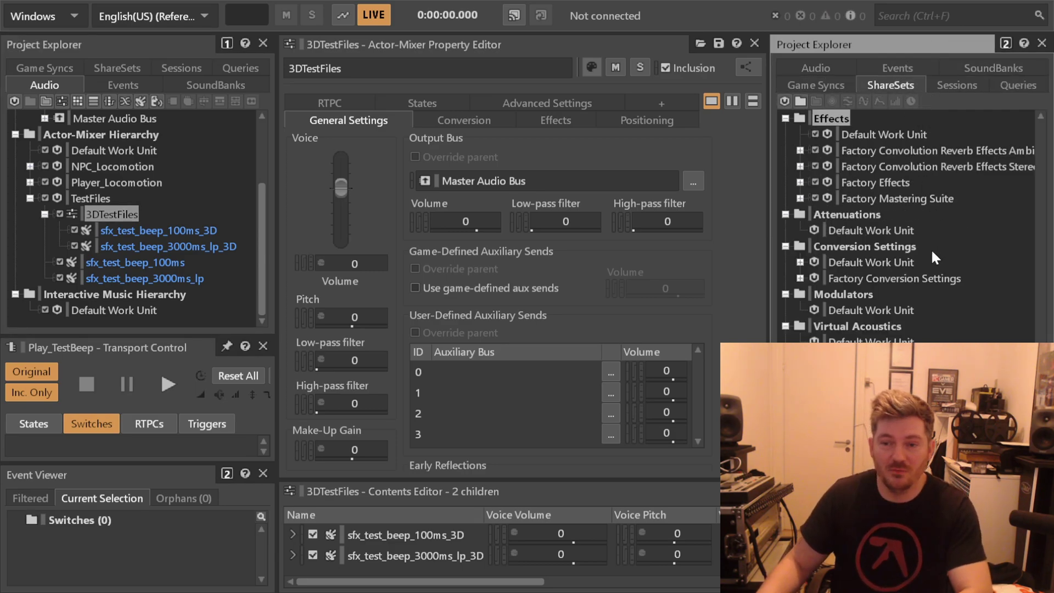
left_click(865, 230)
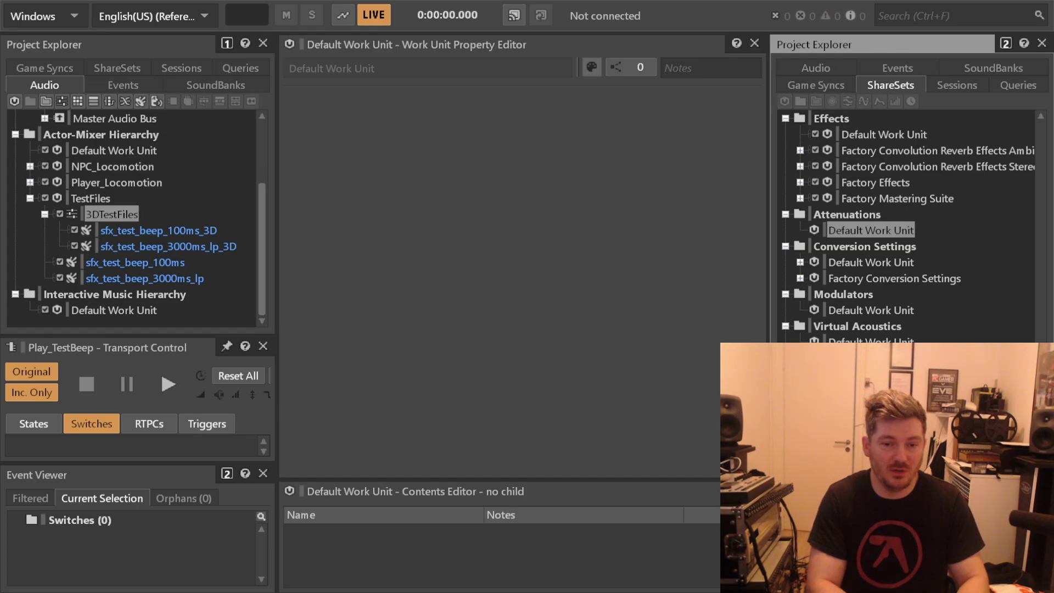
key("ctrl+v")
left_click(873, 247)
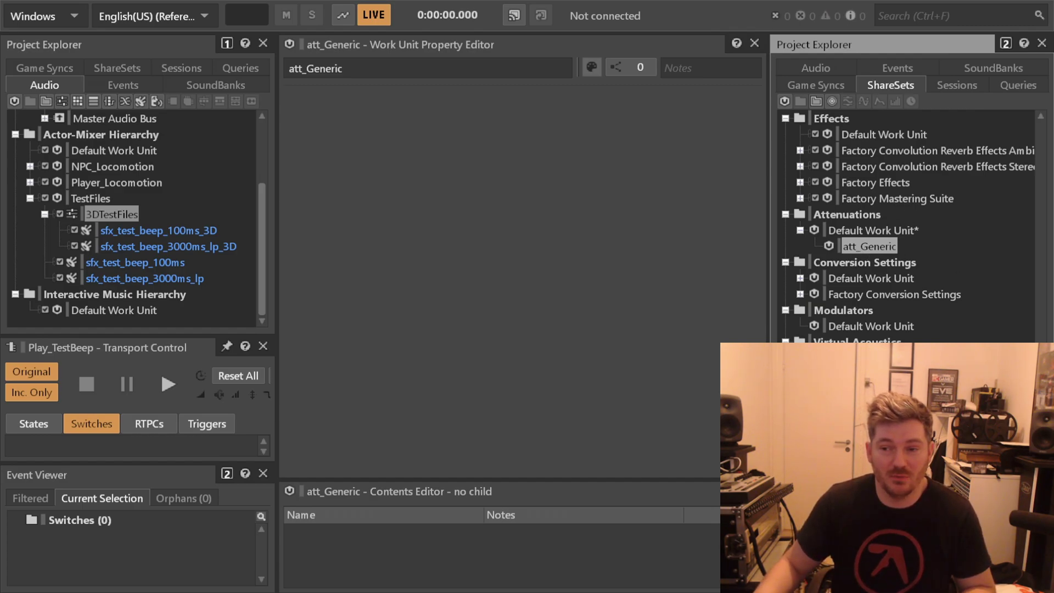
left_click(914, 263)
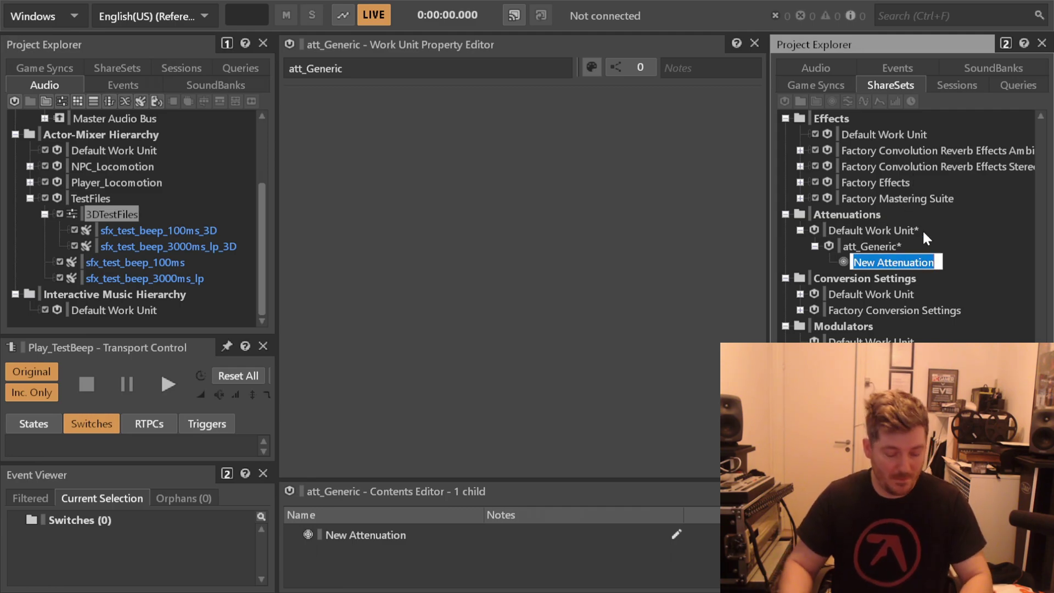
Rename the new attenuation to att_generic_10m, keeping its Max distance of 10.
type("att_generic_")
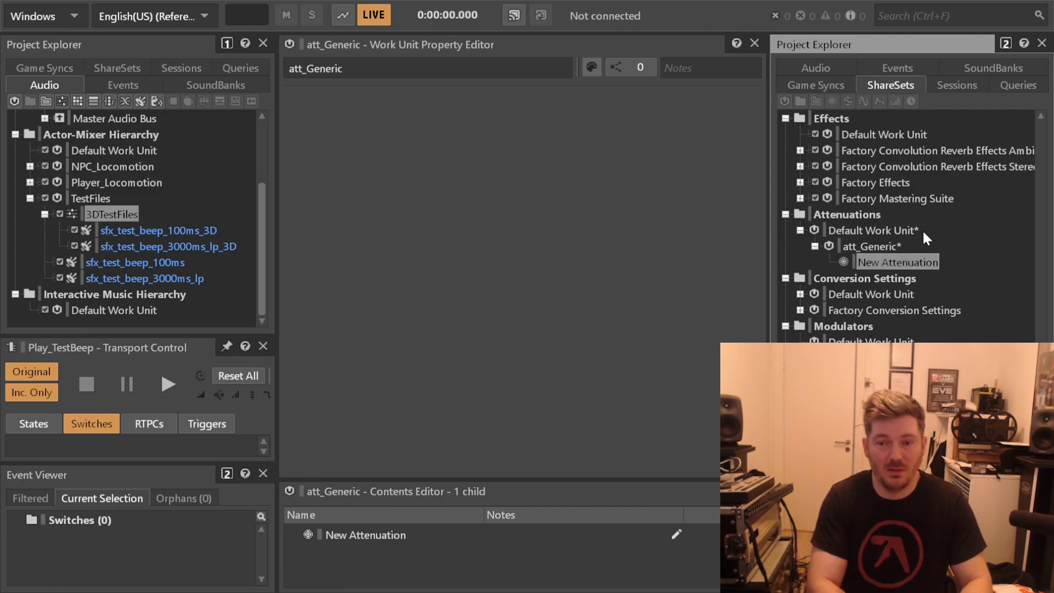
type("10m")
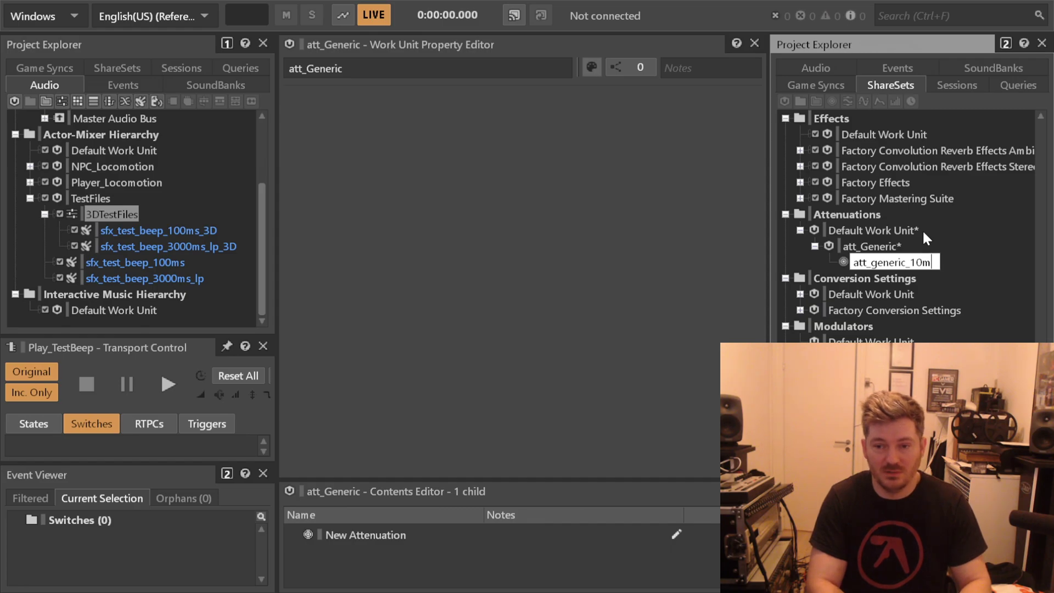
key("Return")
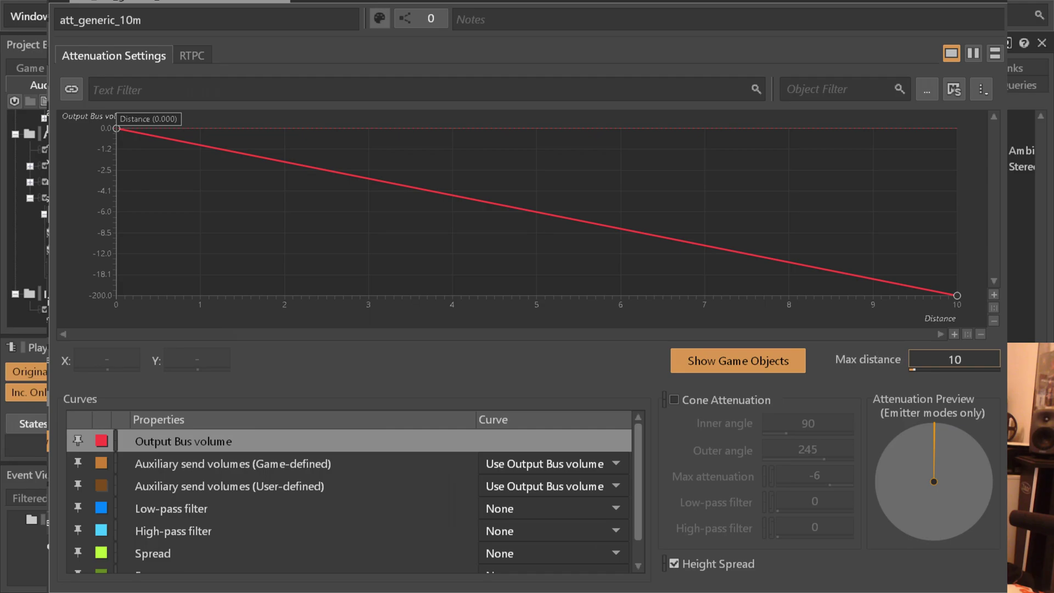
key("Escape")
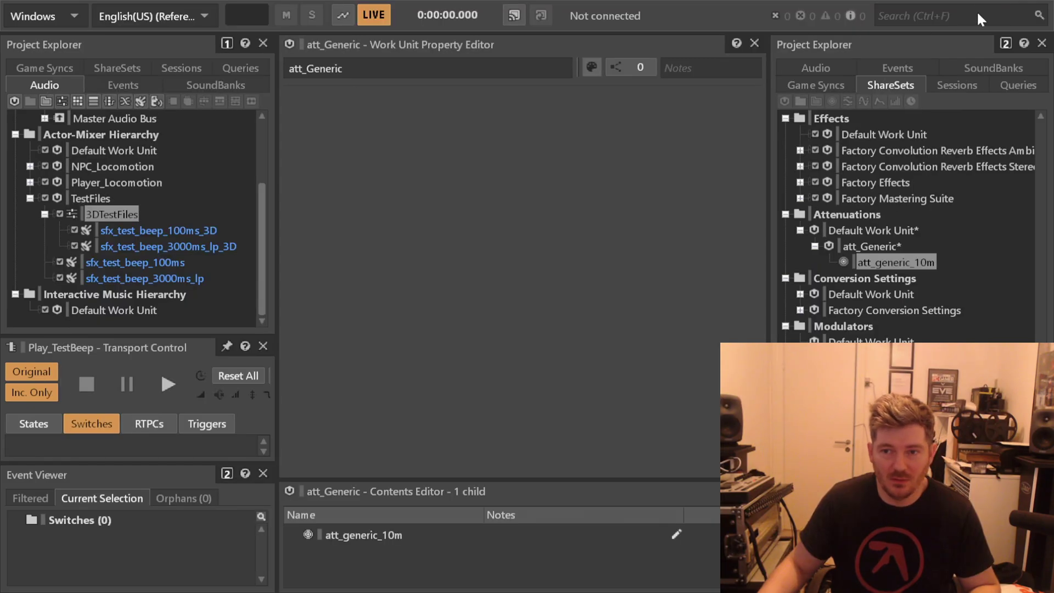
left_click(884, 258)
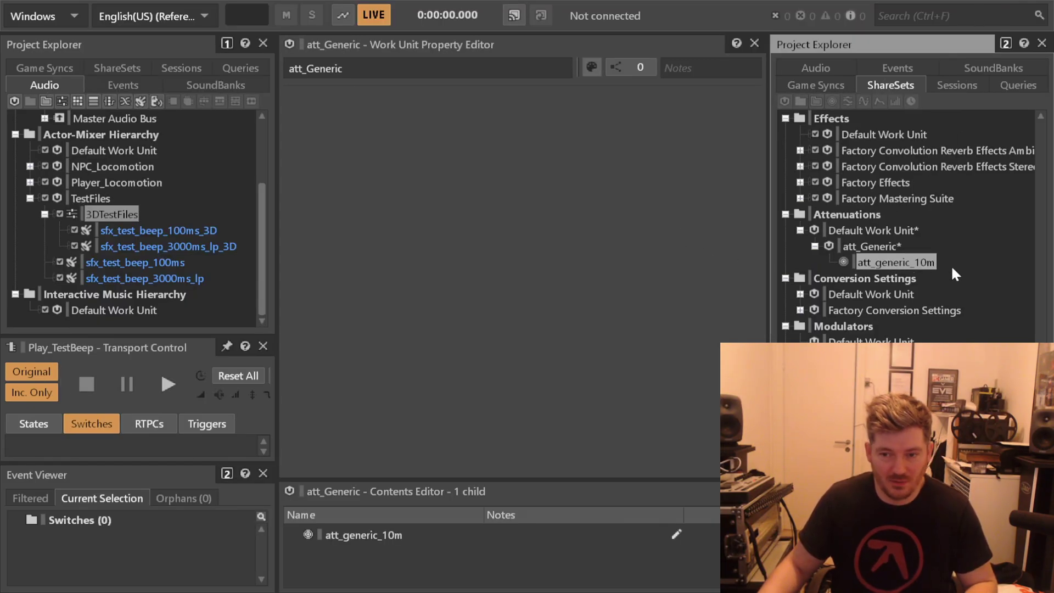
Duplicate att_generic_10m and rename the first copies att_generic_20m and att_generic_50m.
key("ctrl+d")
key("ctrl+d")
key("ctrl+d")
key("ctrl+d")
key("ctrl+d")
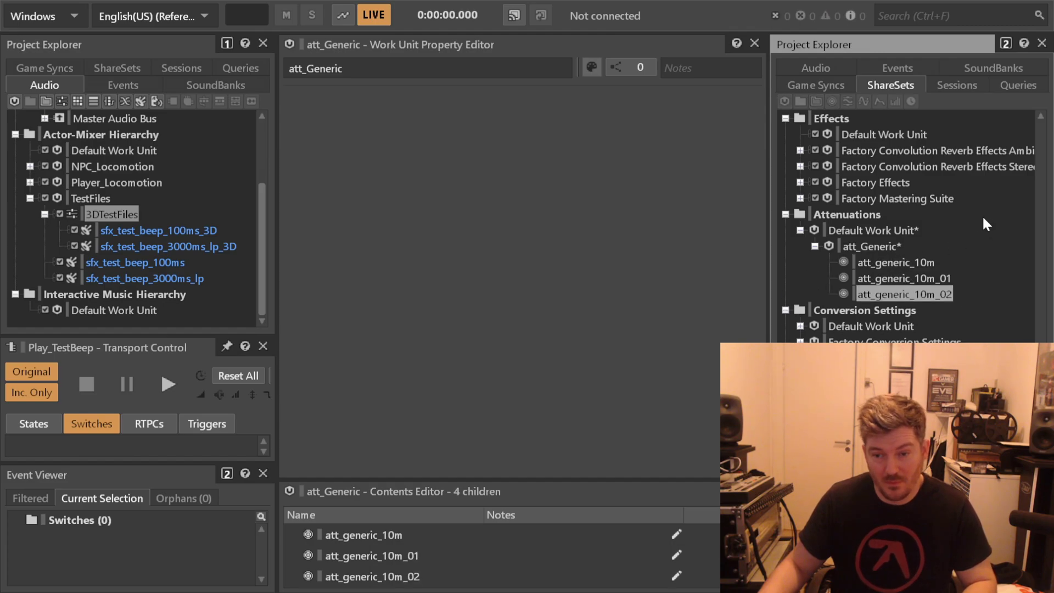
left_click(924, 279)
left_click(911, 278)
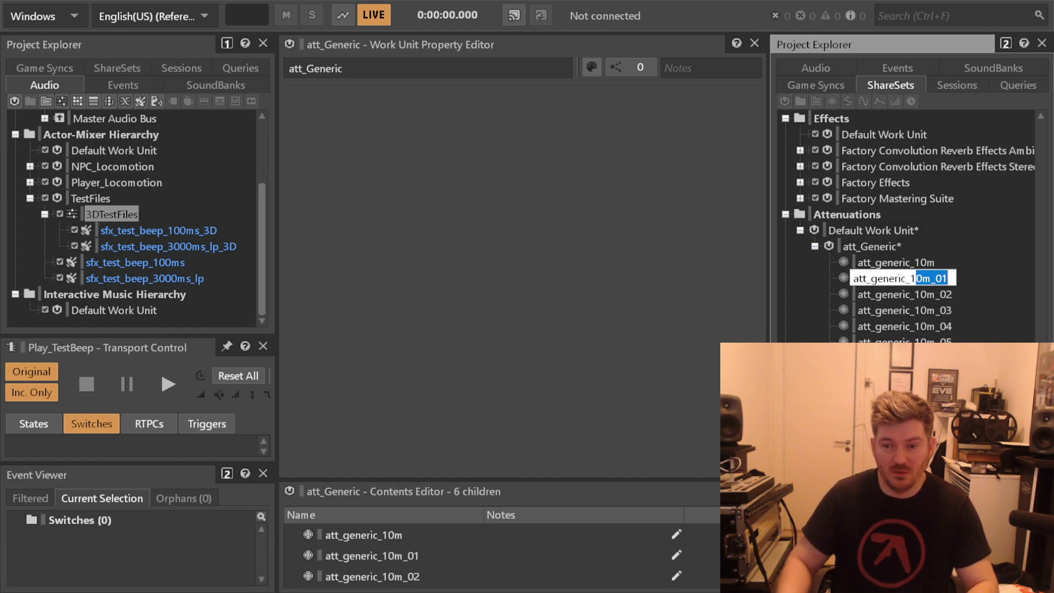
key("Delete")
key("Delete")
key("Delete")
key("Delete")
key("Delete")
key("Delete")
type("20")
key("Tab")
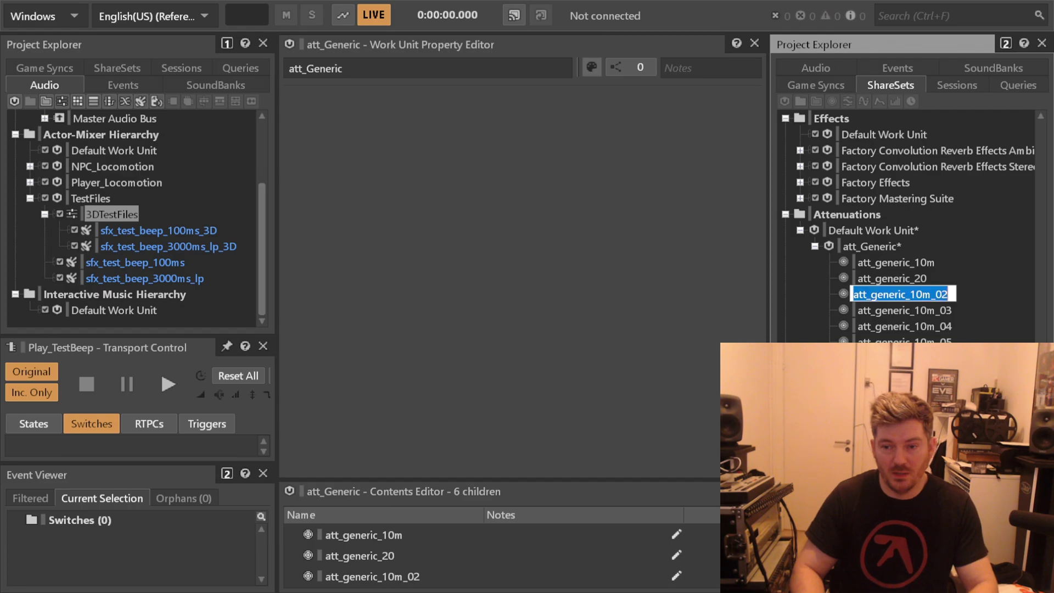
left_click(916, 295)
key("Delete")
key("Delete")
key("Delete")
key("Delete")
key("Delete")
key("BackSpace")
type("50")
key("Tab")
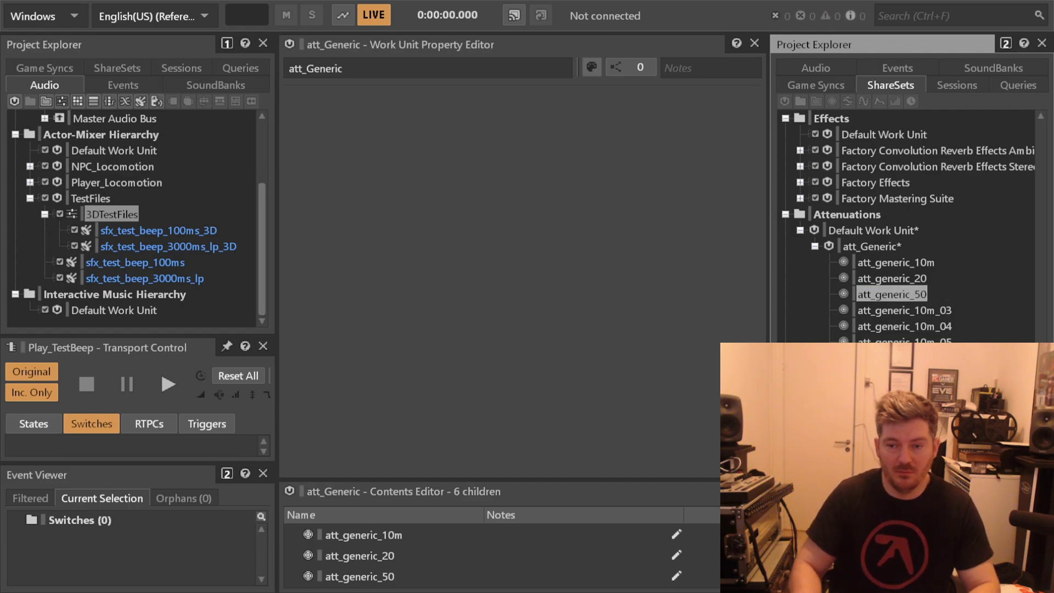
Rename the remaining copies att_generic_100m, att_generic_200m and att_generic_500m.
left_click(941, 310)
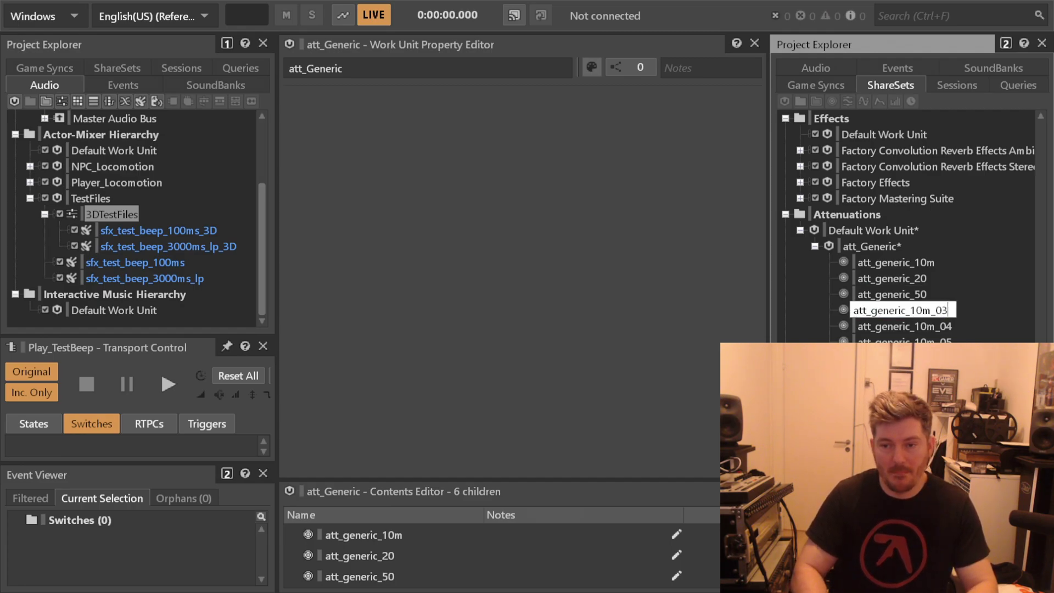
key("BackSpace")
key("BackSpace")
key("BackSpace")
key("BackSpace")
type("0")
key("Tab")
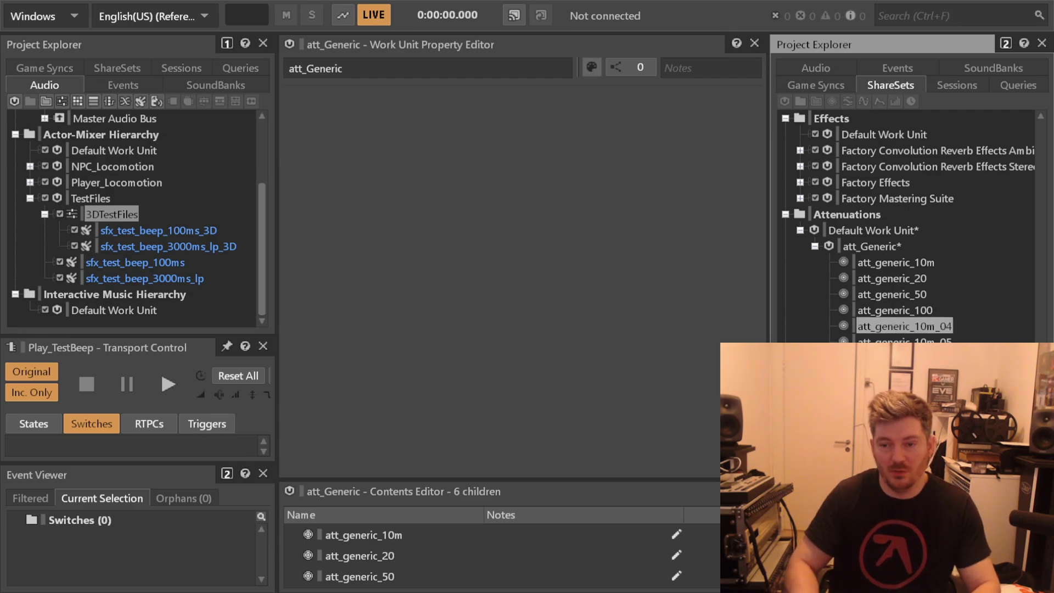
key("BackSpace")
key("BackSpace")
key("BackSpace")
key("BackSpace")
key("BackSpace")
key("BackSpace")
type("2")
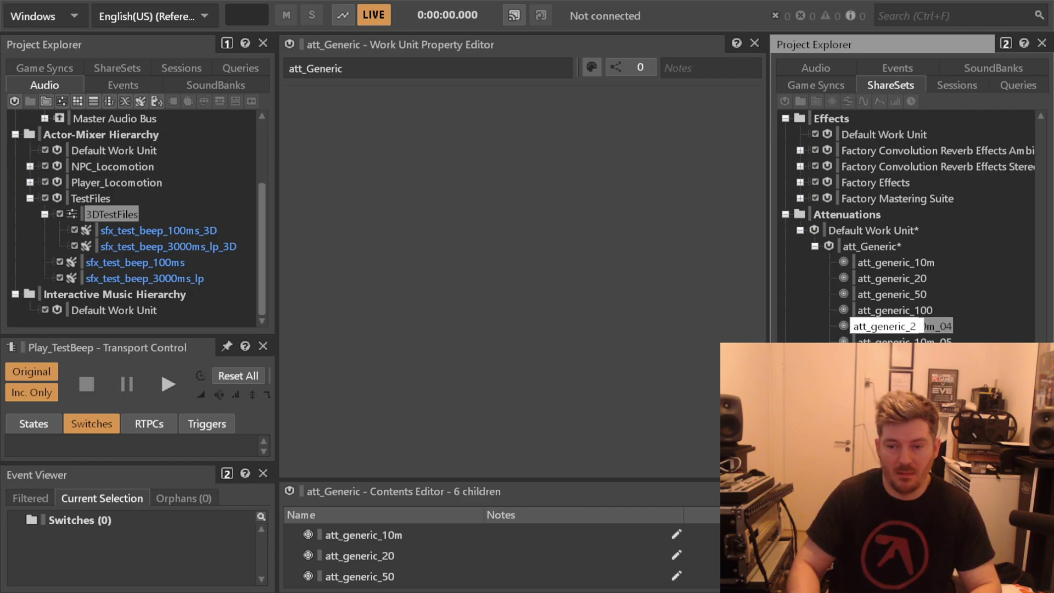
type("00")
key("Tab")
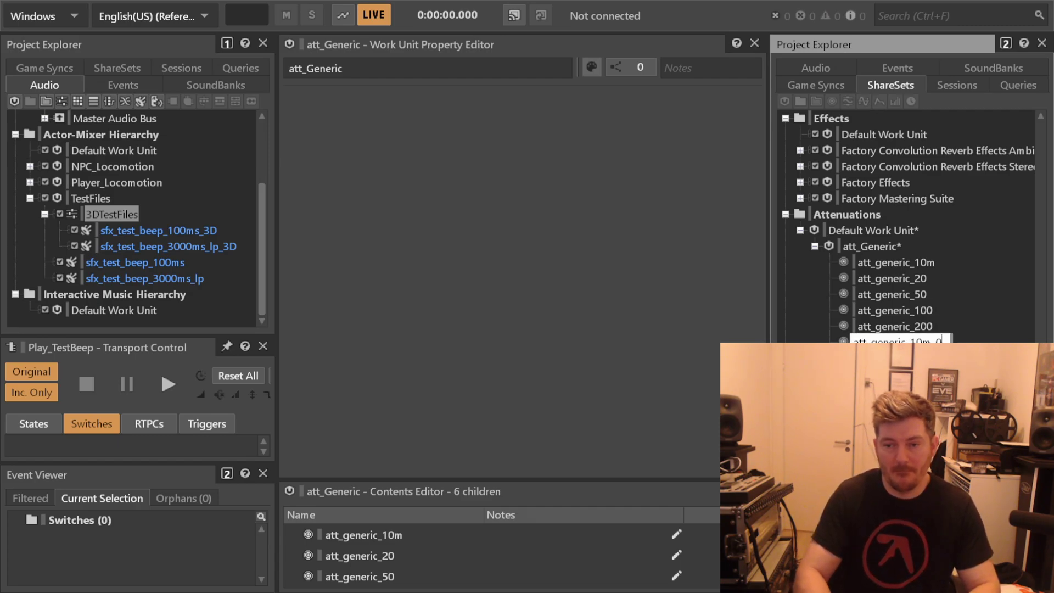
key("BackSpace")
key("BackSpace")
key("BackSpace")
key("BackSpace")
key("BackSpace")
key("BackSpace")
type("500")
key("Return")
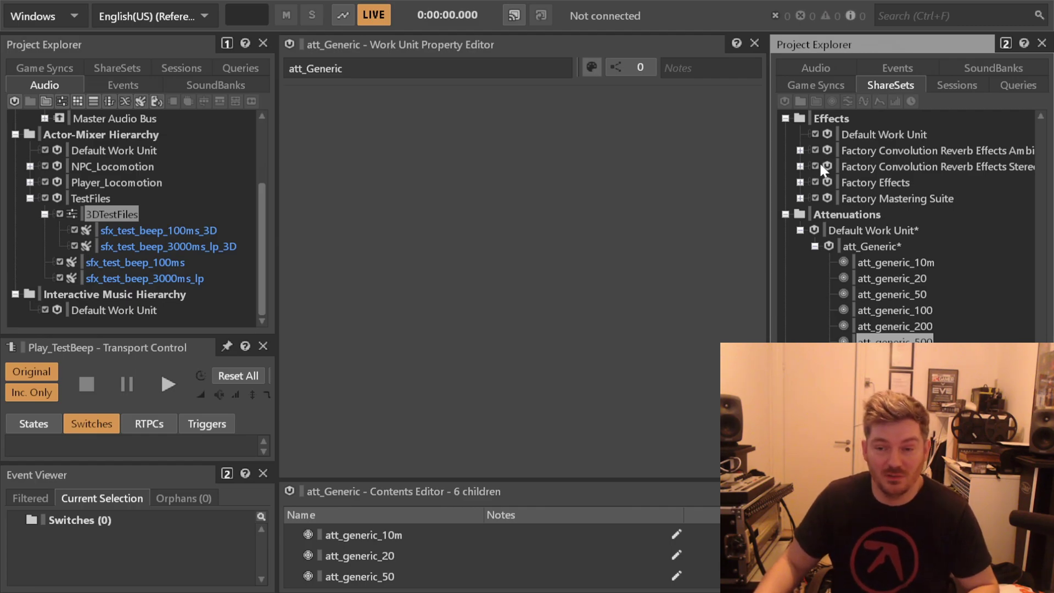
Review the new attenuations, opening att_generic_100m's curve editor and checking the 50m and 200m ones.
left_click(895, 309)
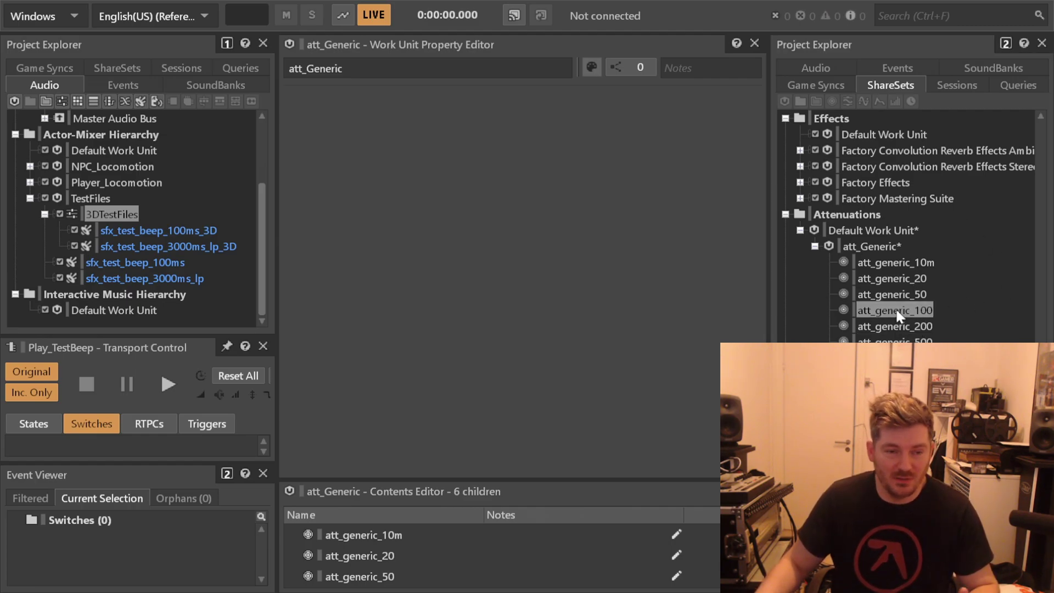
double_click(895, 309)
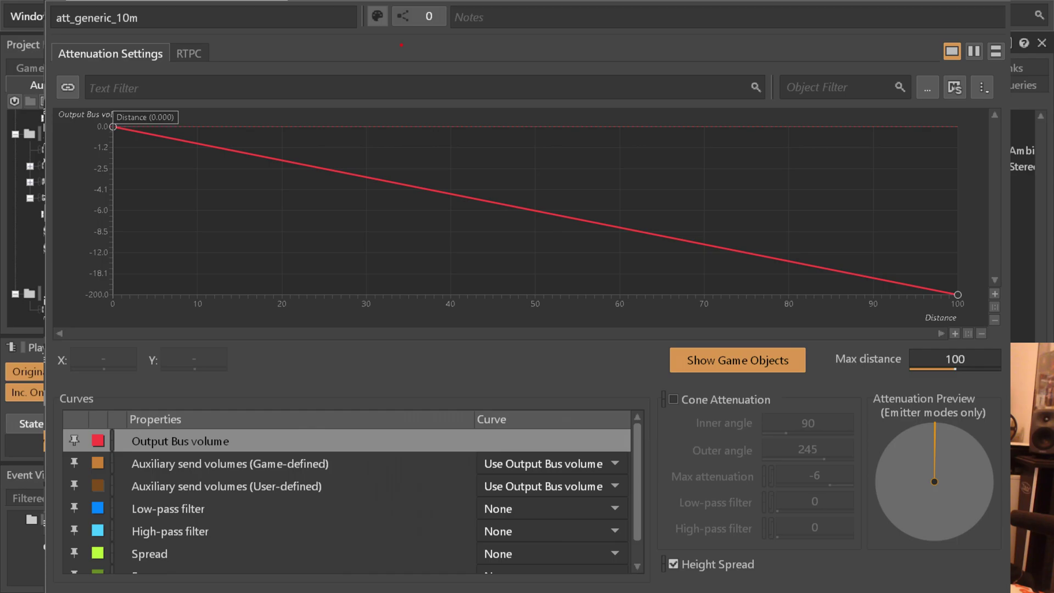
left_click(1041, 43)
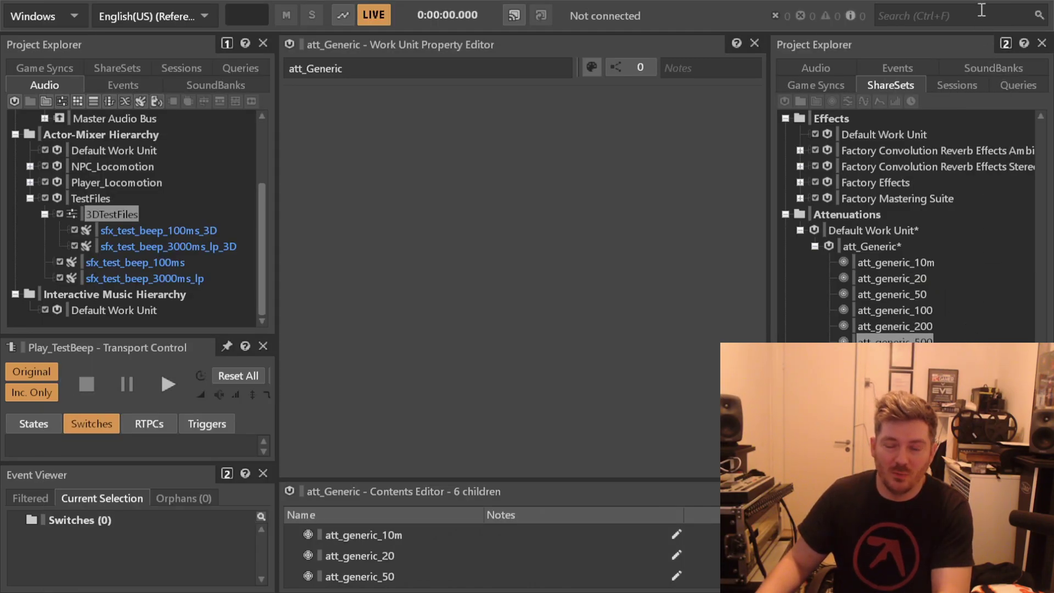
left_click(900, 297)
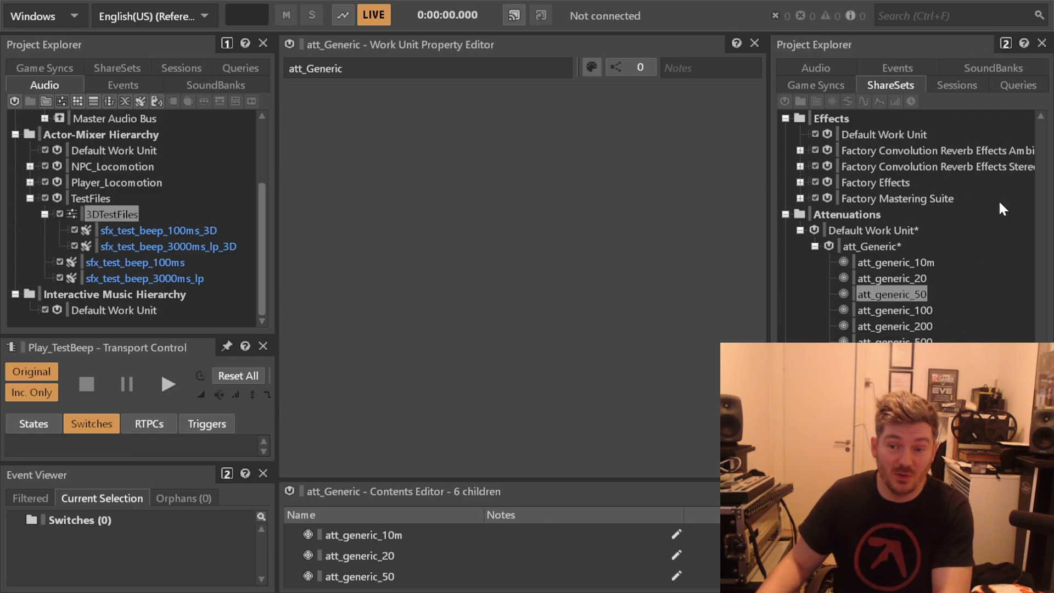
left_click(898, 323)
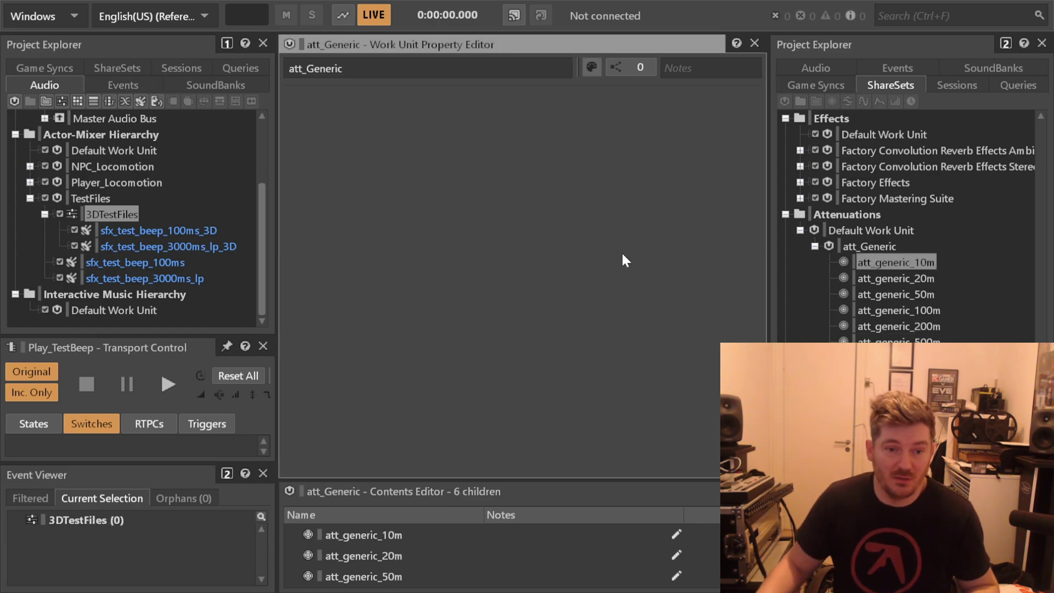
Give the 3DTestFiles actor-mixer Position spatialization and the att_generic_50m attenuation ShareSet, then save.
left_click(121, 225)
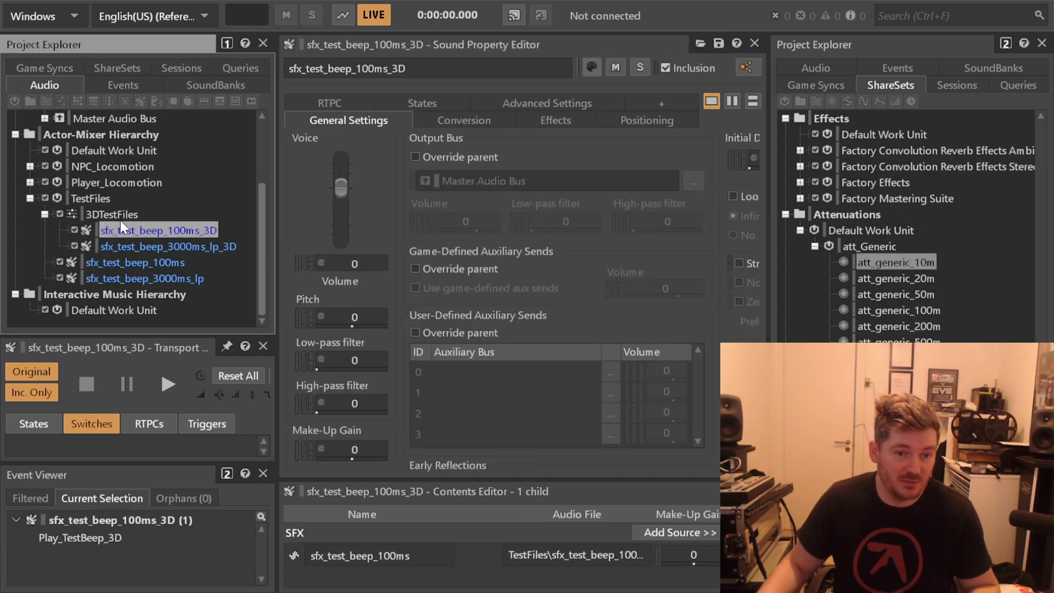
left_click(117, 217)
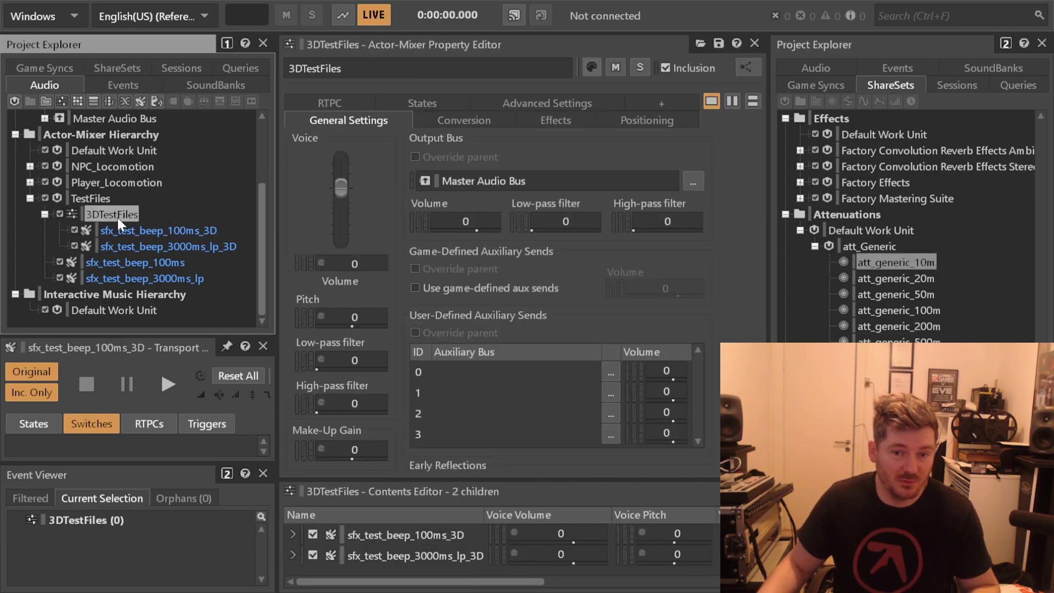
left_click(652, 123)
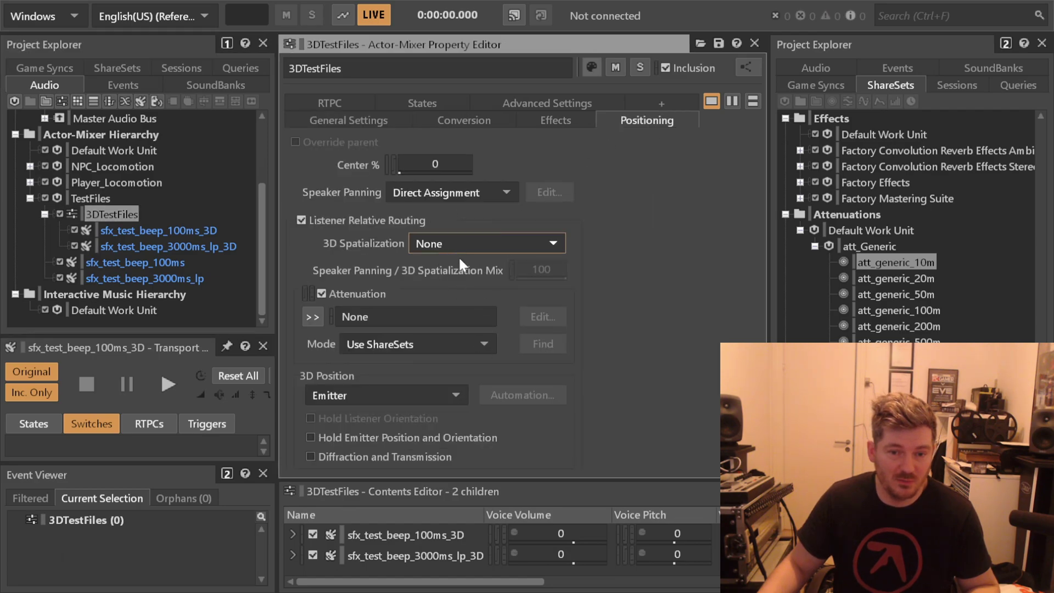
left_click(311, 314)
left_click(430, 412)
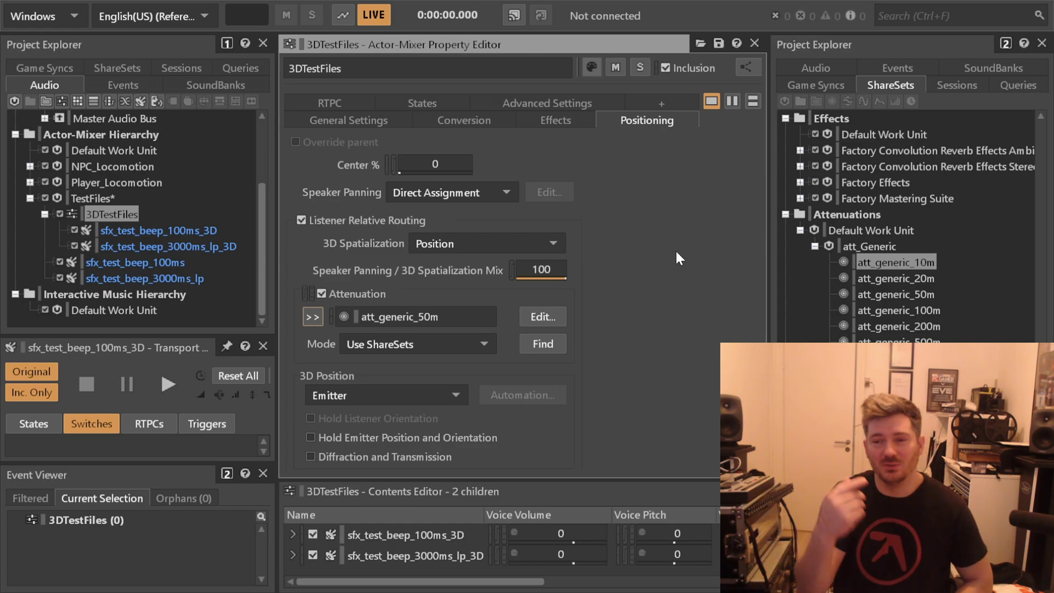
key("ctrl+s")
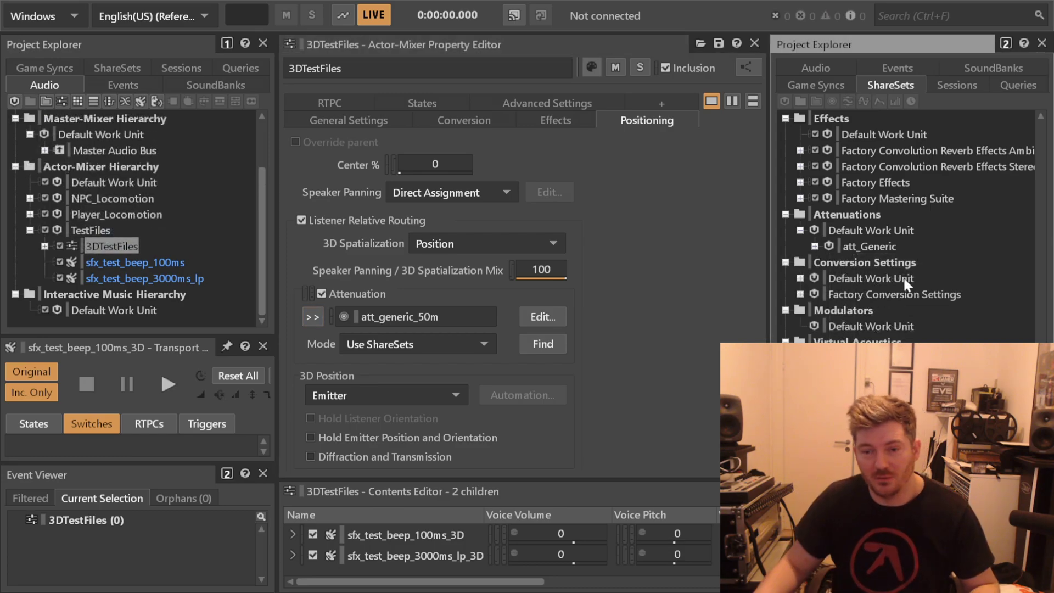
Add a PlayerLocomotion work unit under the Attenuations Default Work Unit, then select the Player events work unit.
left_click(863, 230)
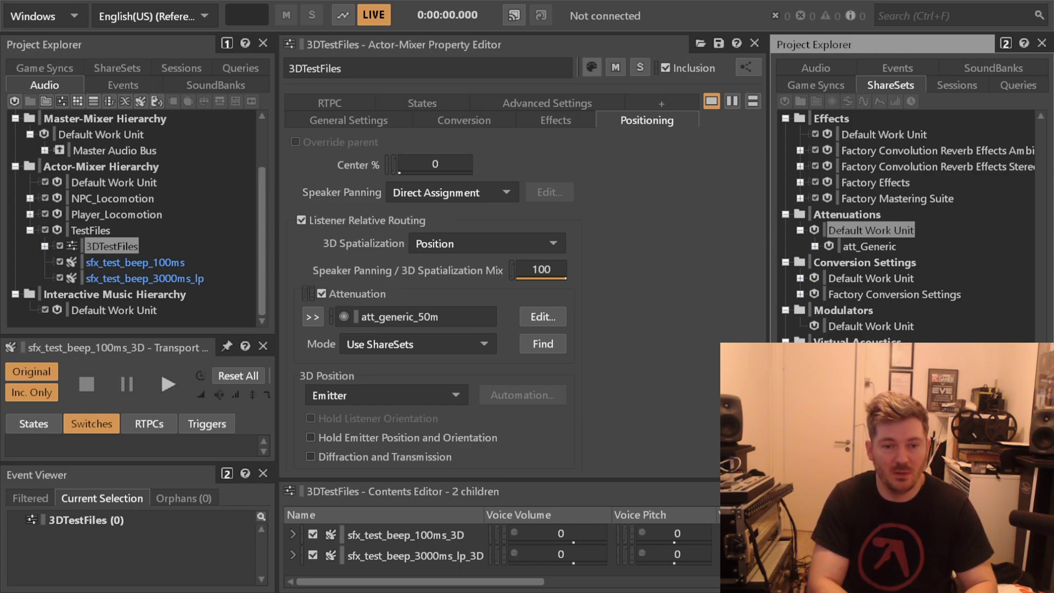
key("Return")
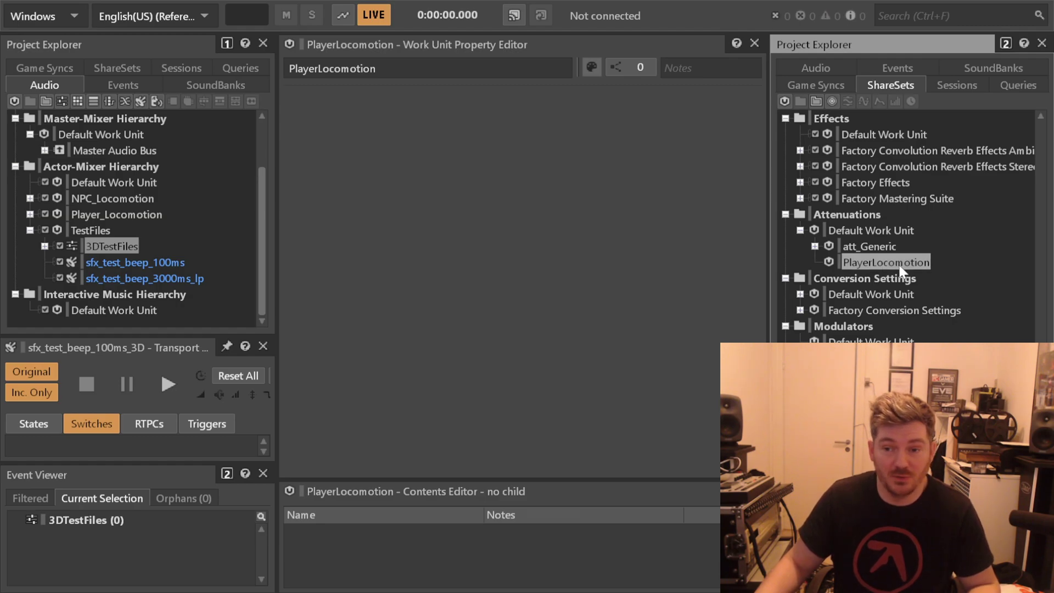
left_click(897, 68)
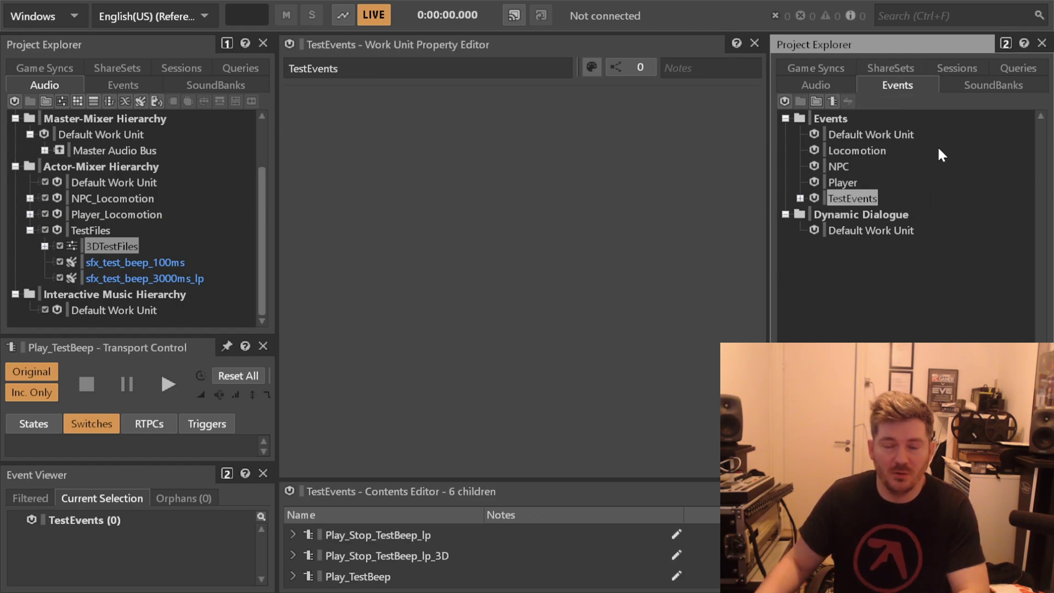
left_click(858, 152)
left_click(851, 183)
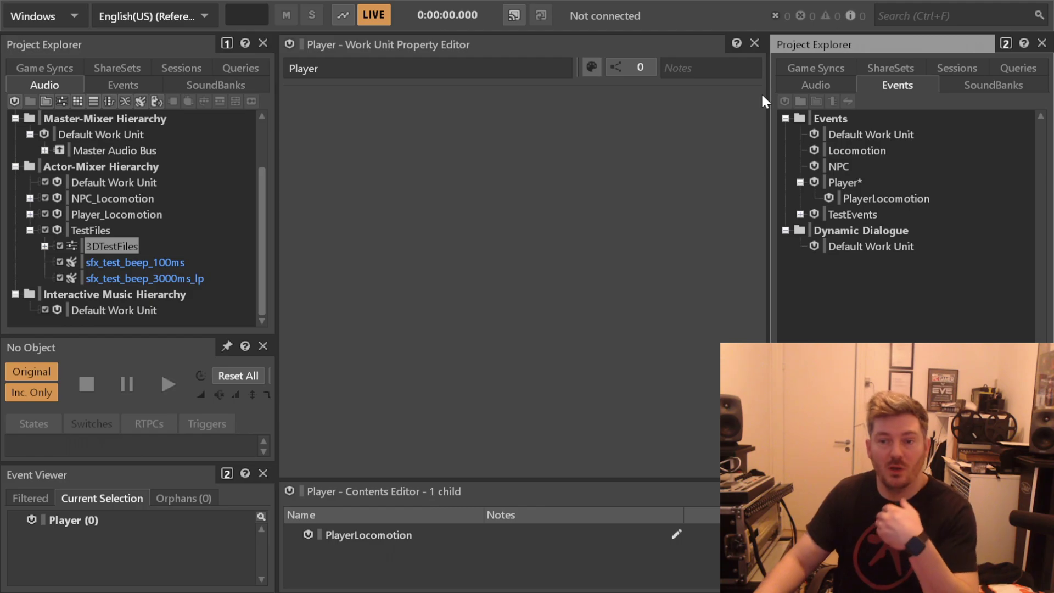
Create a new event named Play_PLYR_Footsteps inside the PlayerLocomotion work unit.
left_click(890, 203)
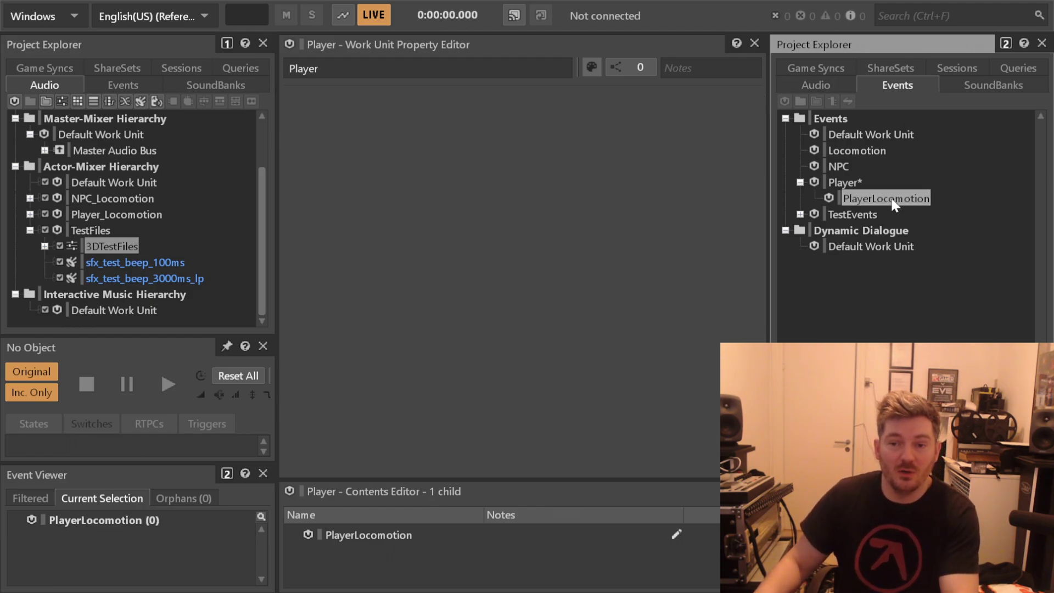
key("ctrl+alt+e")
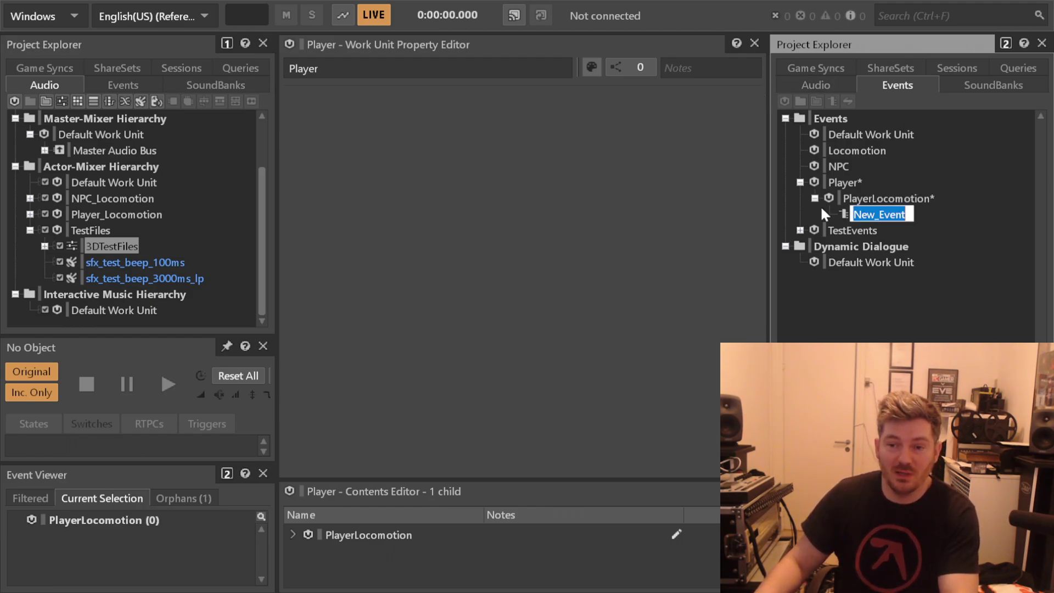
type("Play_")
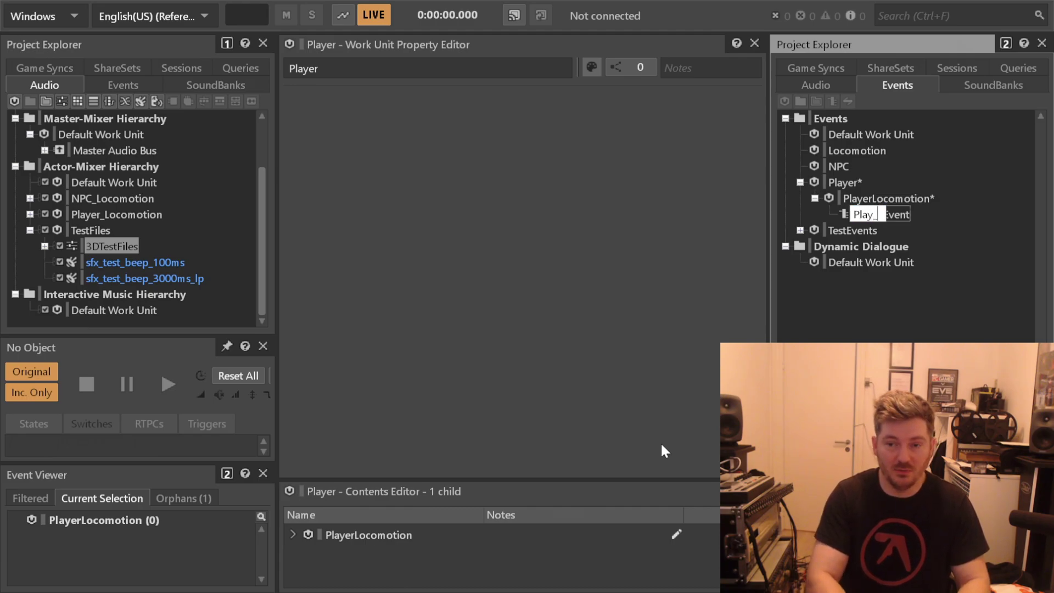
type("PLYR_")
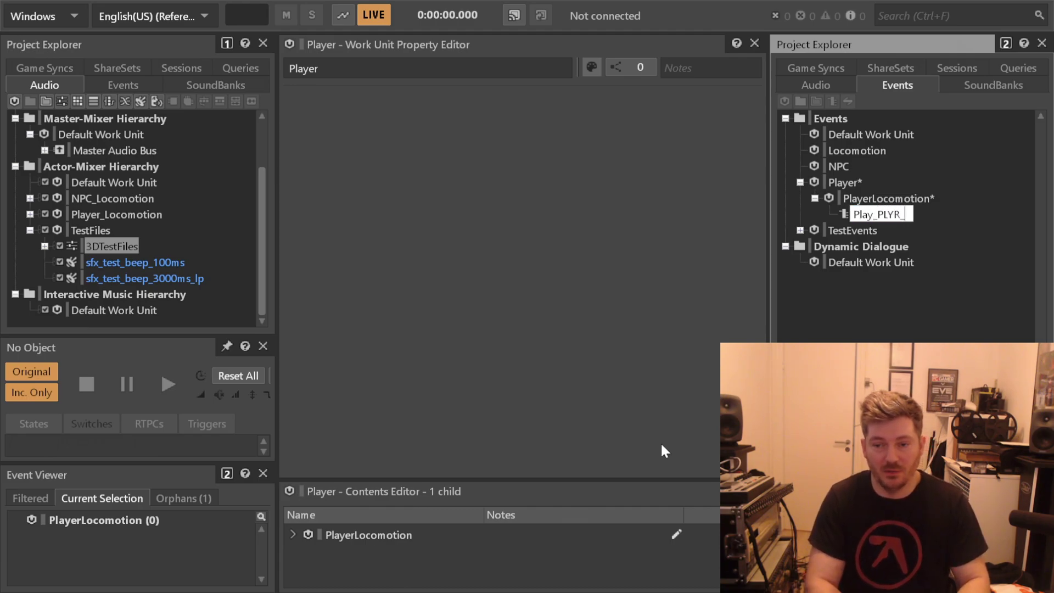
type("Footstep")
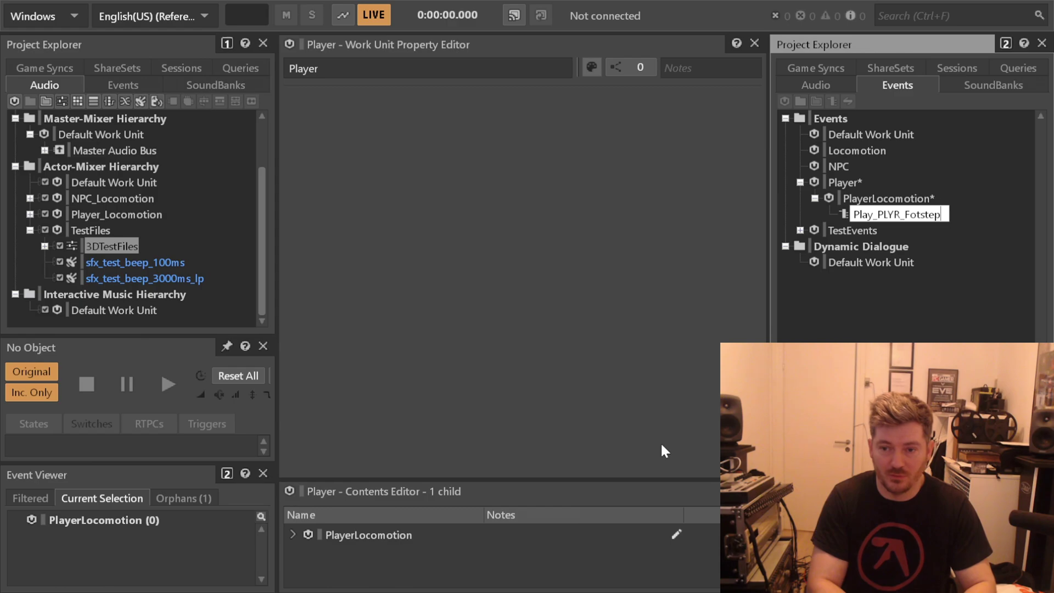
key("BackSpace")
key("BackSpace")
key("BackSpace")
type("tsteps")
key("Return")
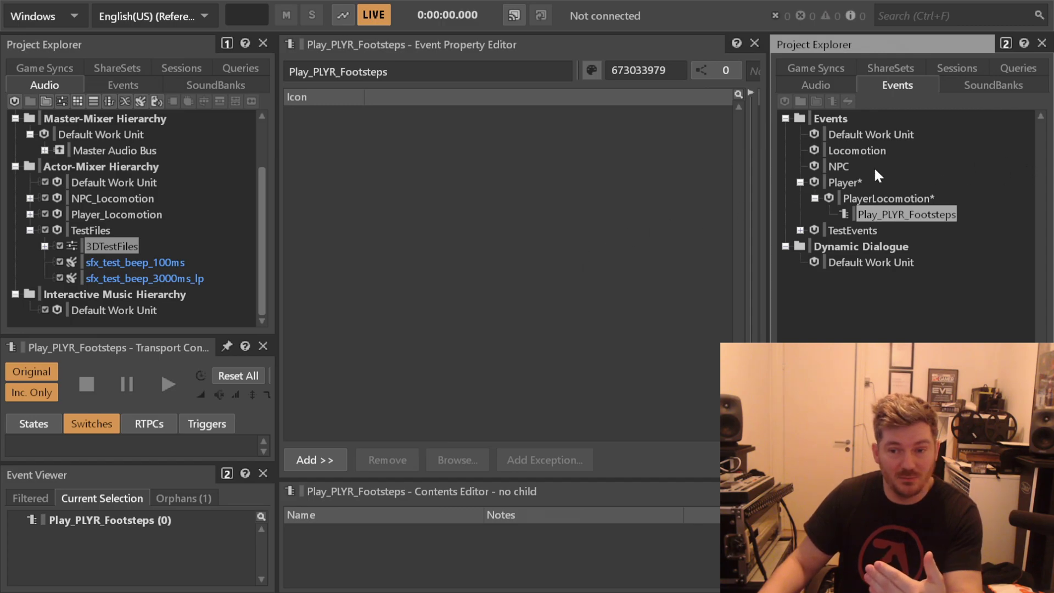
Expand TestEvents and play Play_TestBeep to audition it.
double_click(853, 231)
key("Down")
key("Down")
key("Down")
key("Down")
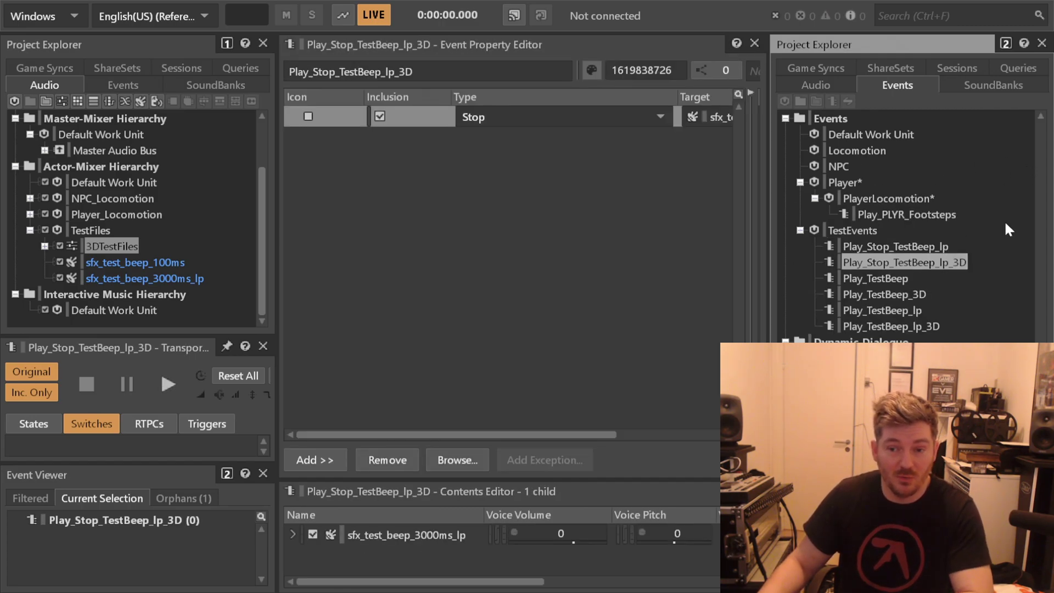
key("Up")
key("space")
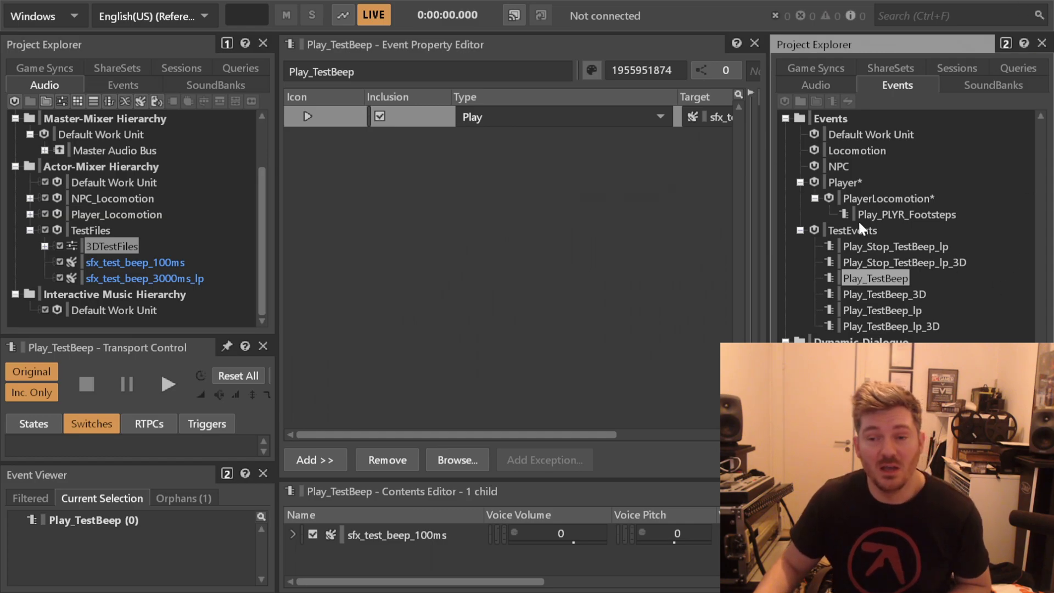
left_click(915, 212)
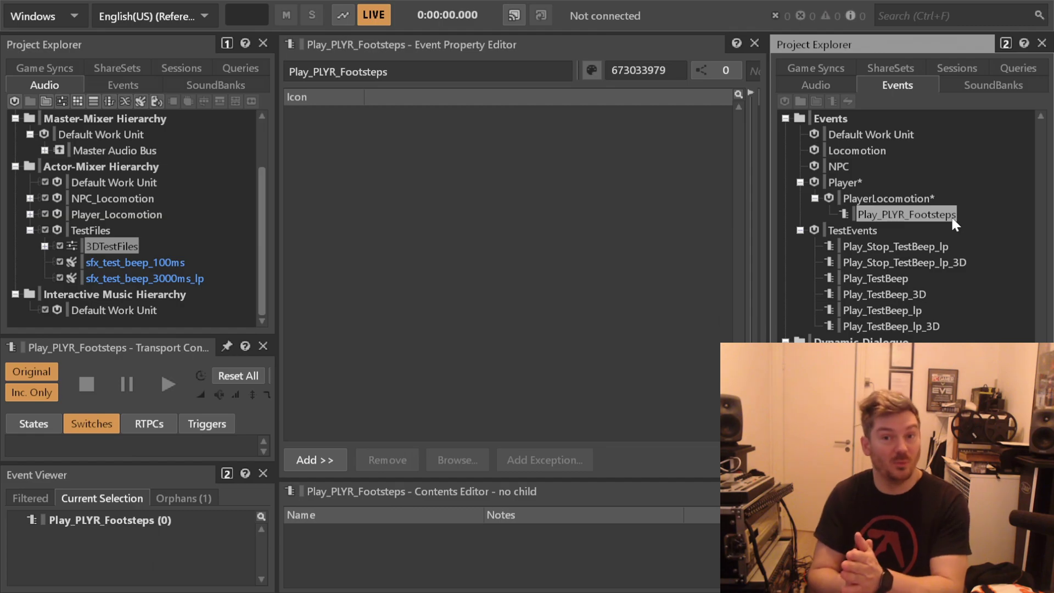
double_click(117, 214)
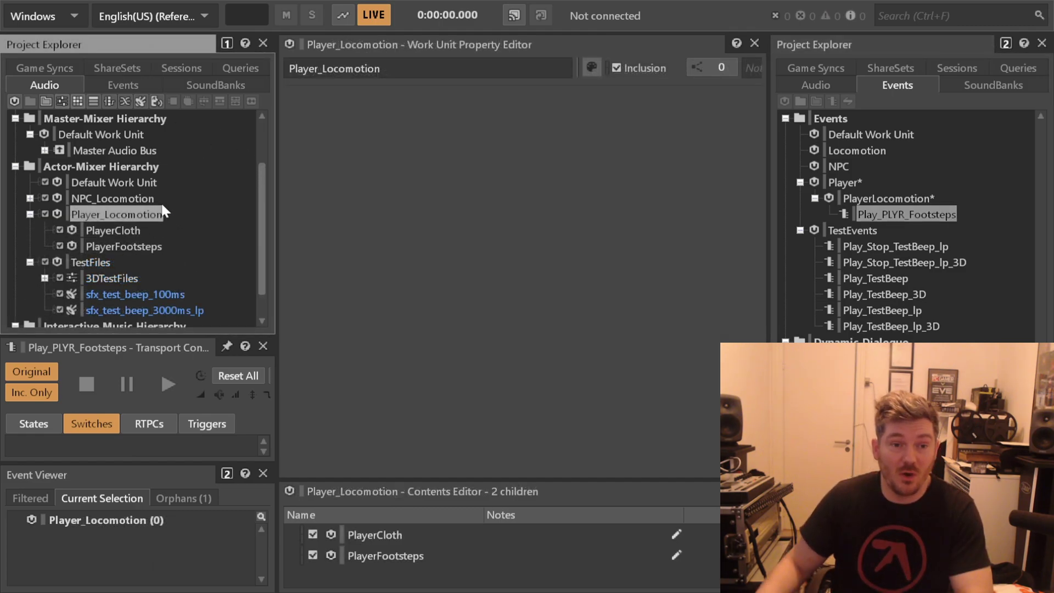
Add a random container named PLYR_Footsteps_Dirt under the PlayerFootsteps work unit.
left_click(116, 248)
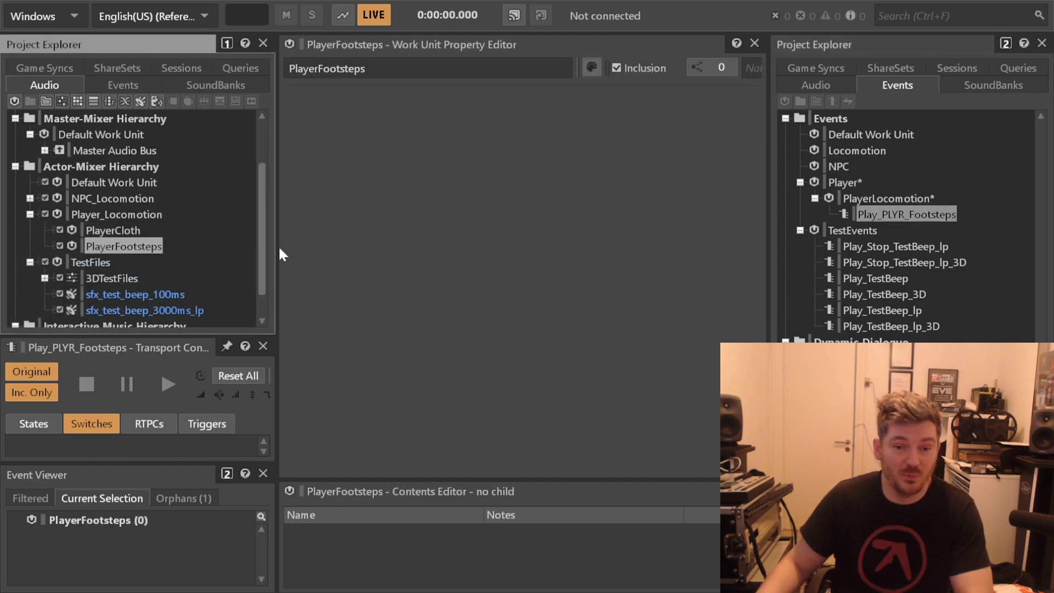
key("ctrl+shift+r")
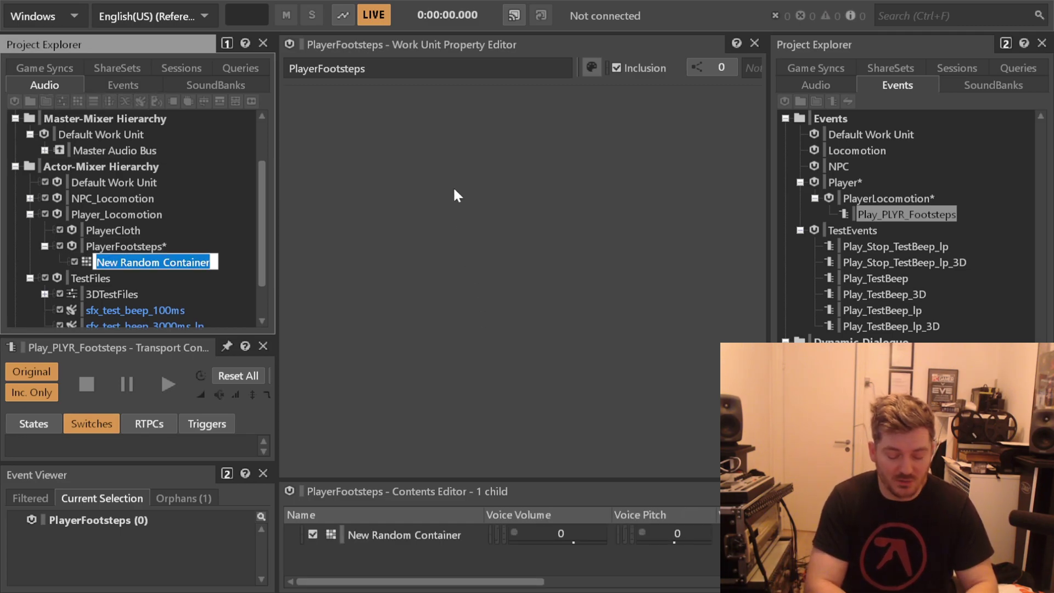
type("PLYR_Footsteps_Dirt")
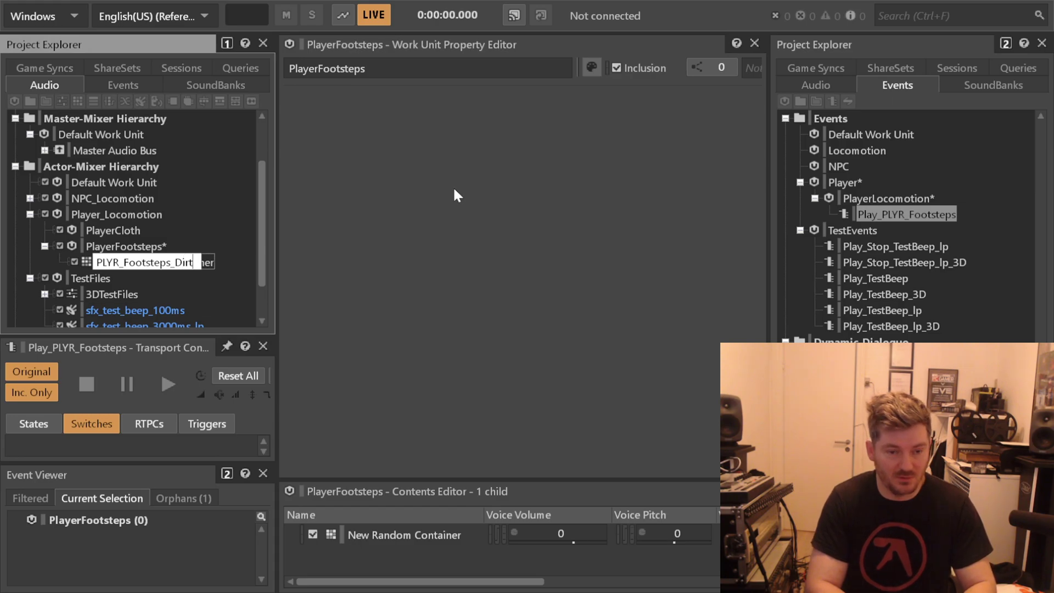
key("Return")
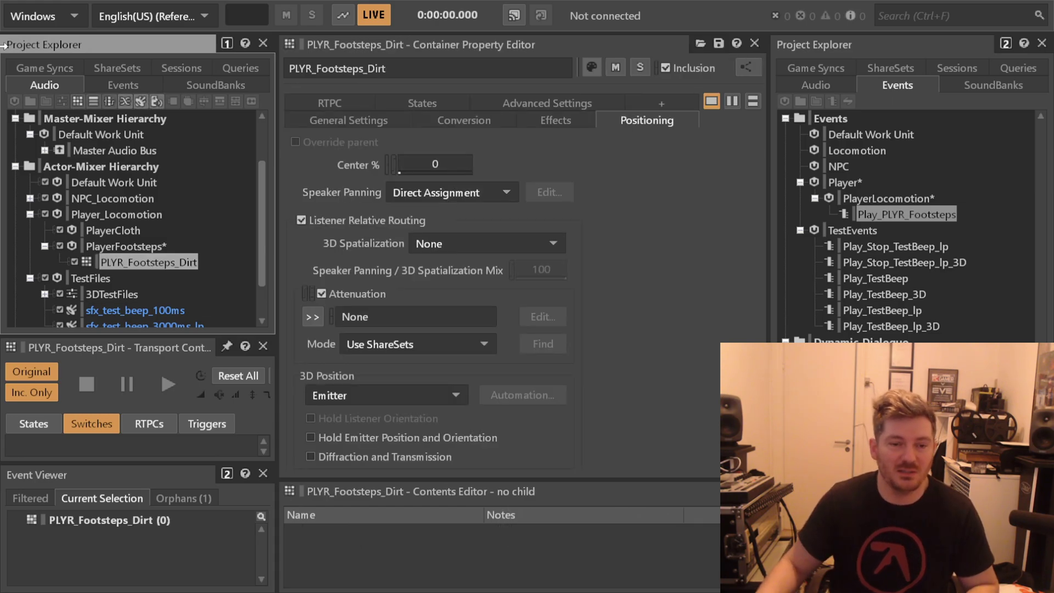
Make Play_PLYR_Footsteps play PLYR_Footsteps_Dirt and tag the event red.
left_click(867, 202)
left_click(894, 214)
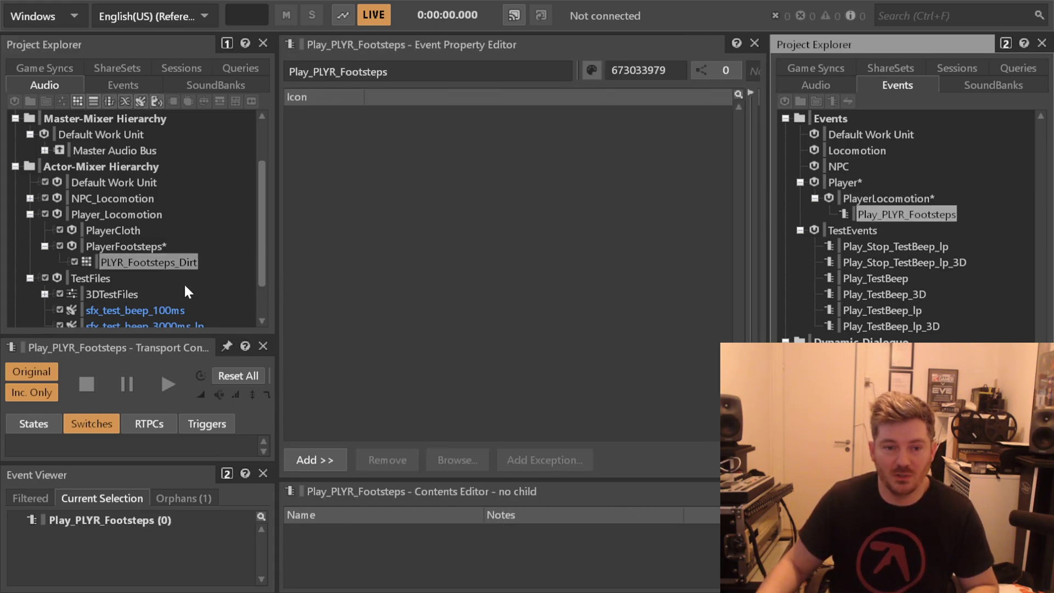
left_click_drag(136, 262, 431, 163)
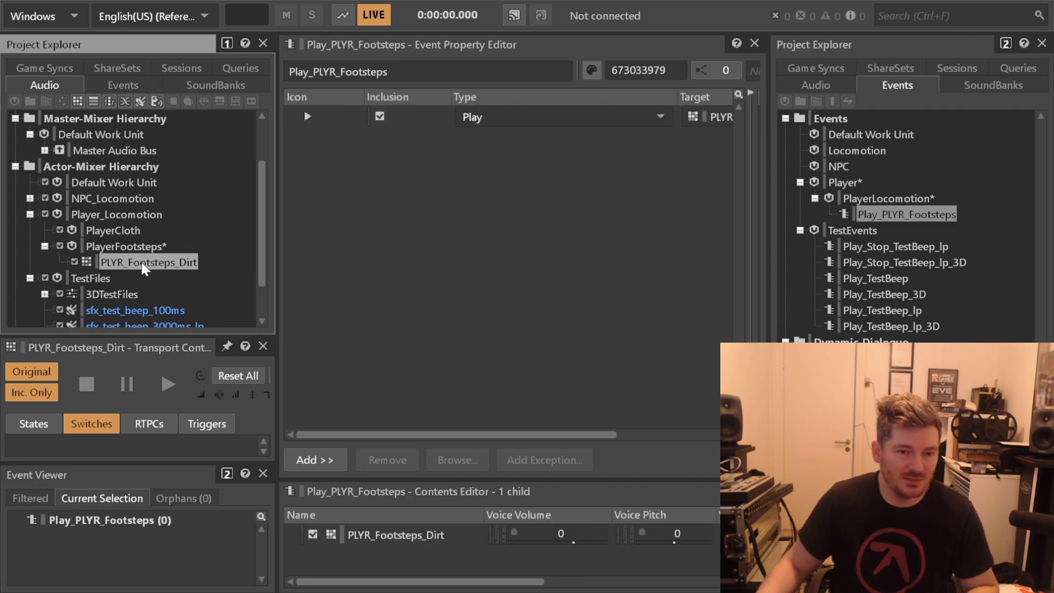
left_click(591, 69)
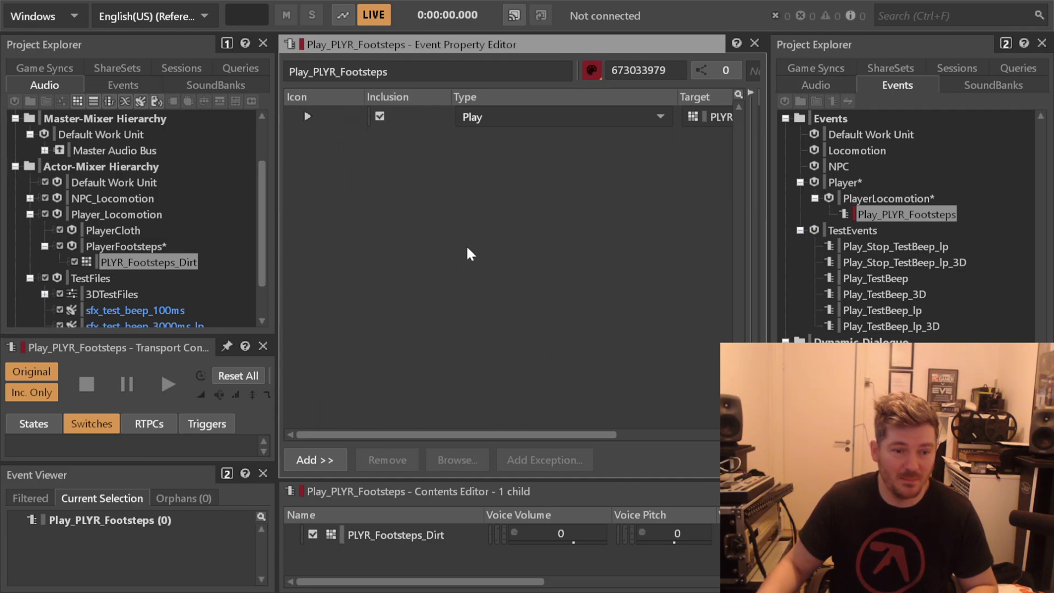
left_click(143, 262)
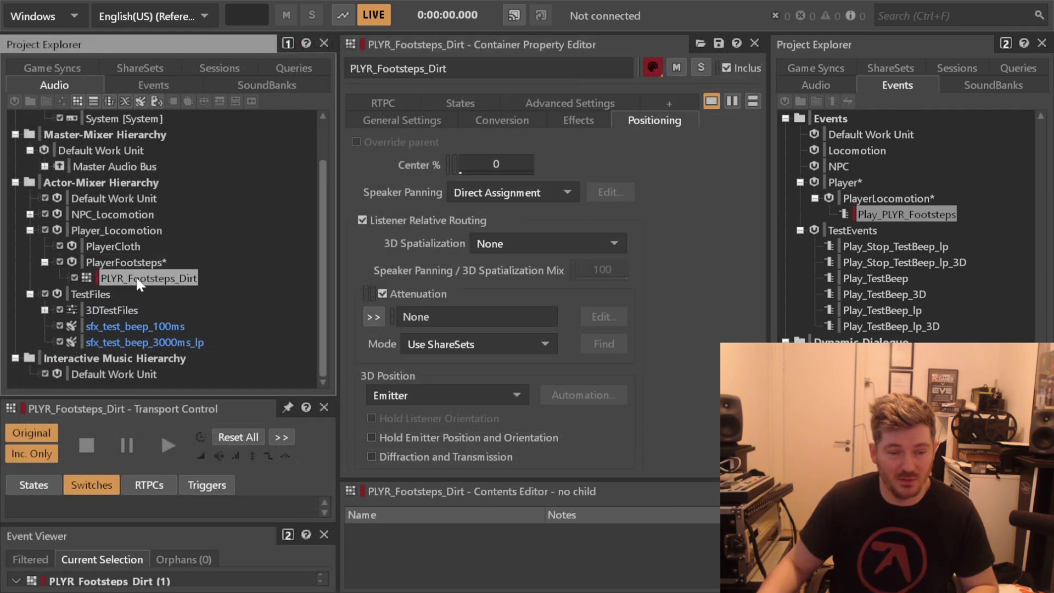
Duplicate PLYR_Footsteps_Dirt and rename two copies PLYR_Footsteps_Water and PLYR_Footsteps_Gravel.
key("ctrl+d")
key("ctrl+d")
key("ctrl+d")
key("ctrl+d")
key("ctrl+d")
key("ctrl+d")
key("ctrl+d")
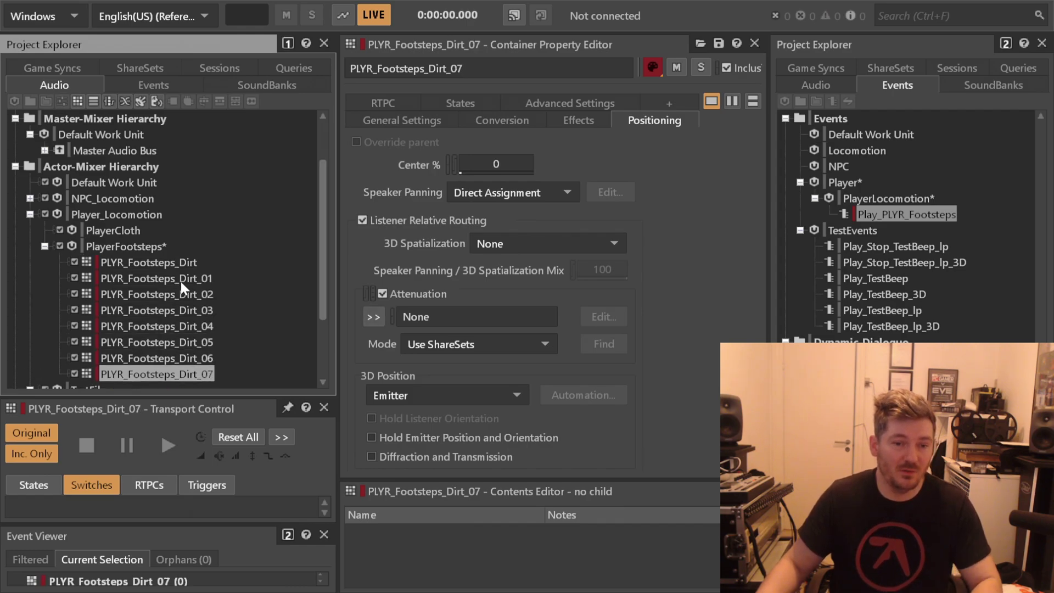
left_click(181, 278)
key("F2")
left_click_drag(175, 279, 228, 278)
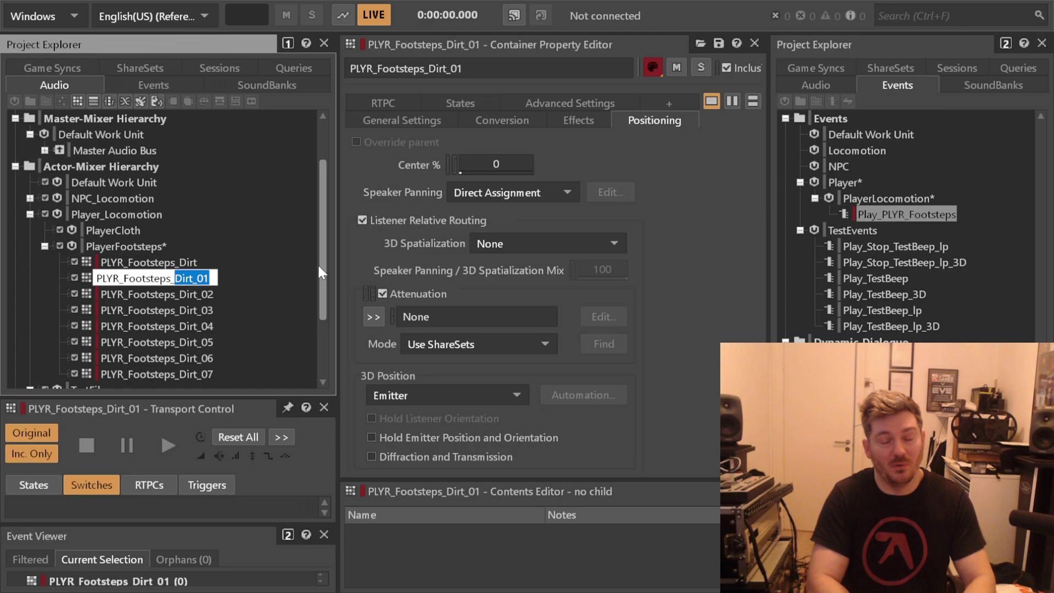
type("Water")
key("Return")
key("Down")
key("F2")
key("End")
key("shift+Left")
key("shift+Left")
key("shift+Left")
key("shift+Left")
key("shift+Left")
key("shift+Left")
key("shift+Left")
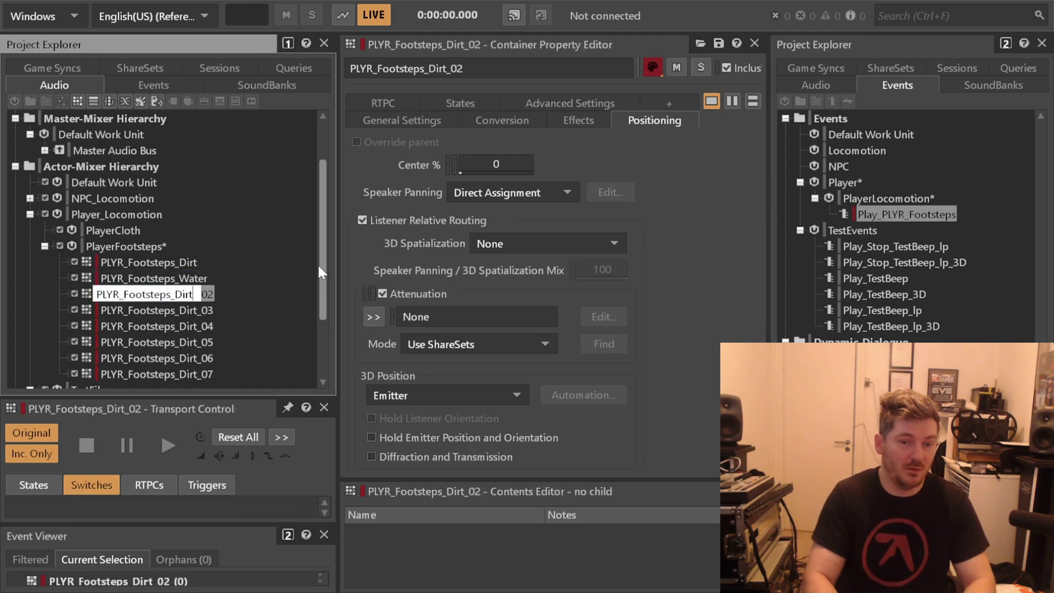
type("Gravel")
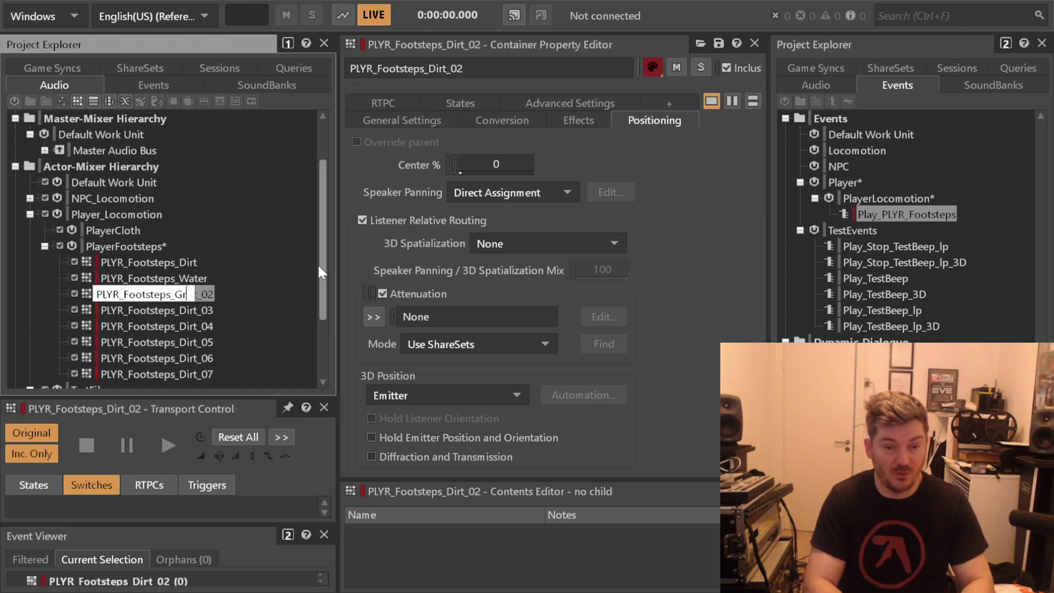
key("Return")
Delete the leftover Dirt_03 to Dirt_07 copies and colour PLYR_Footsteps_Dirt green.
key("Down")
key("shift+Down")
key("shift+Down")
key("shift+Down")
key("shift+Down")
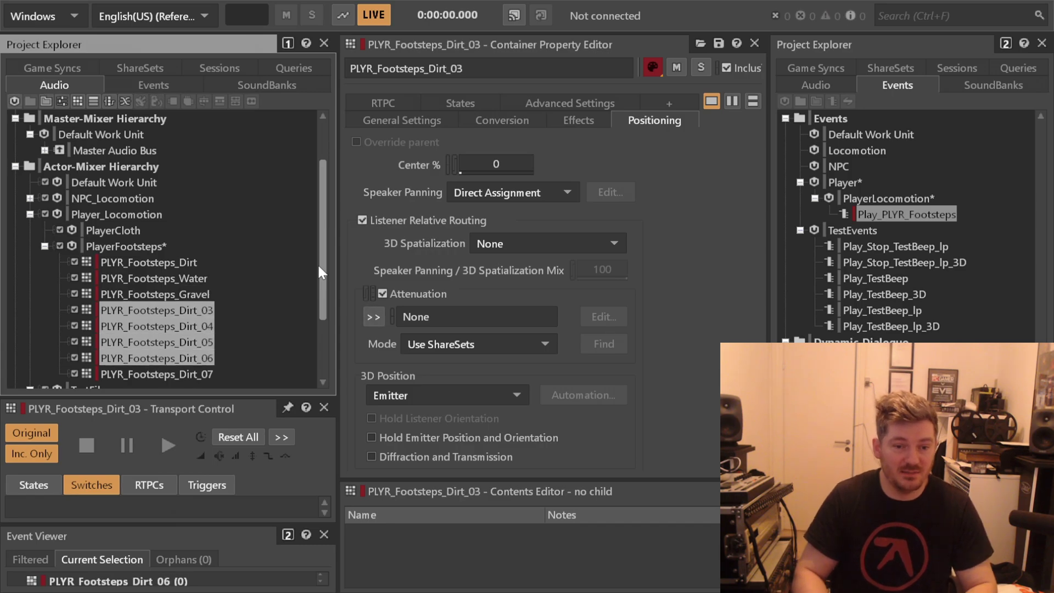
key("Delete")
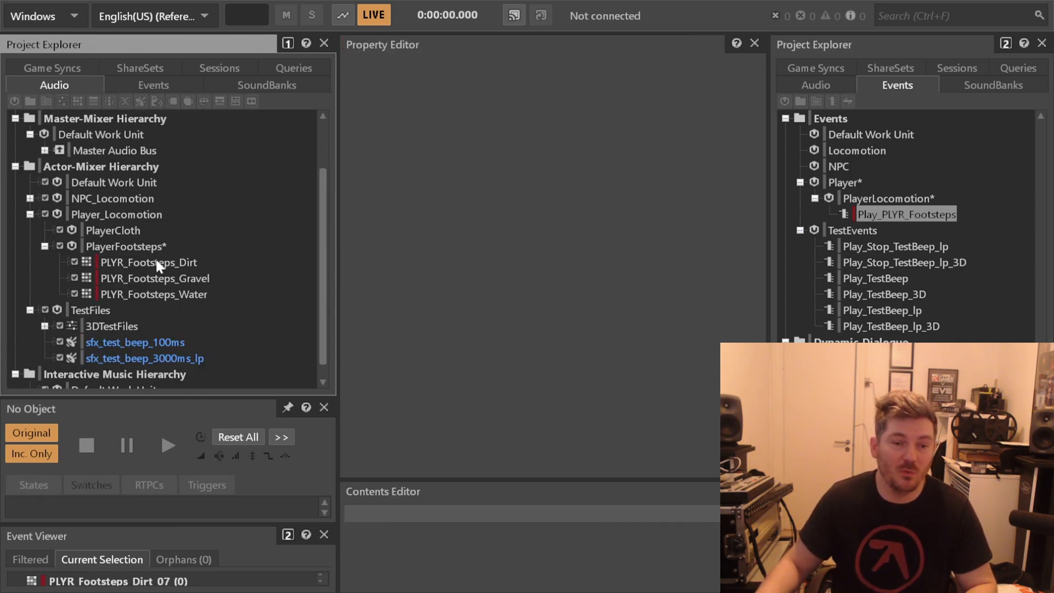
left_click(141, 265)
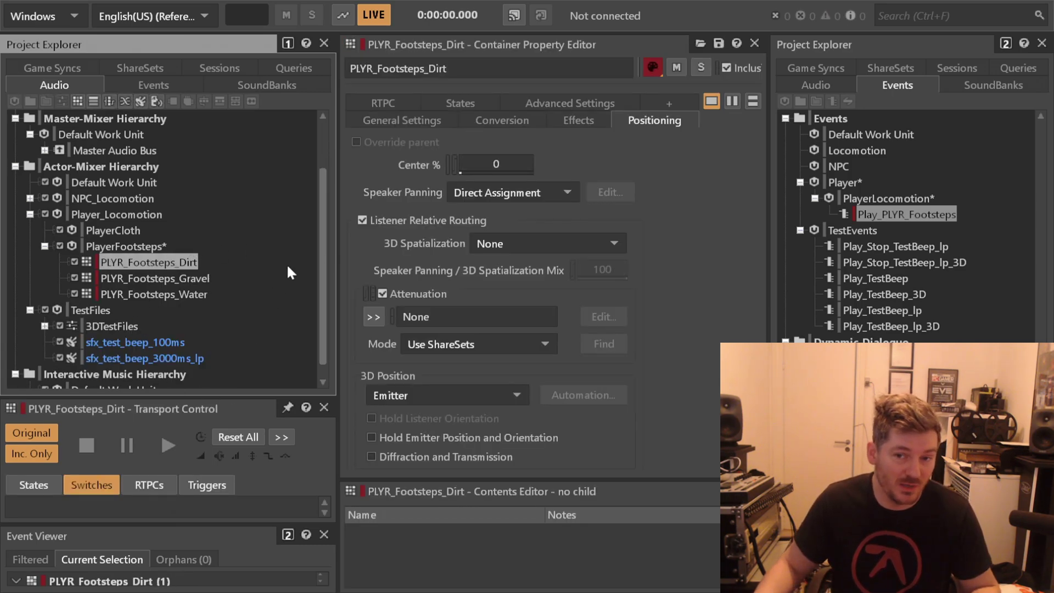
left_click(657, 43)
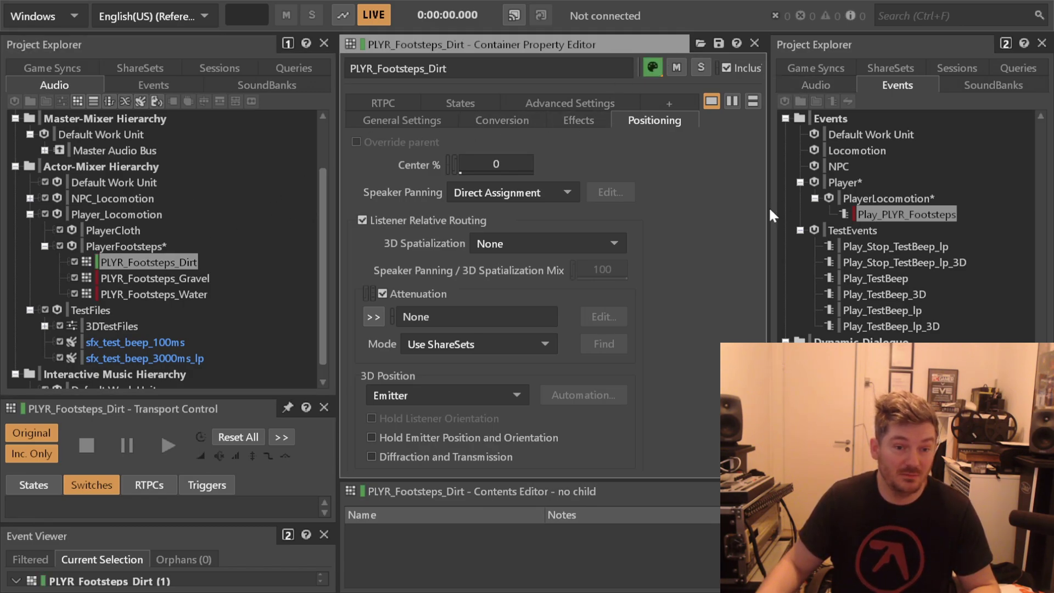
left_click(253, 278)
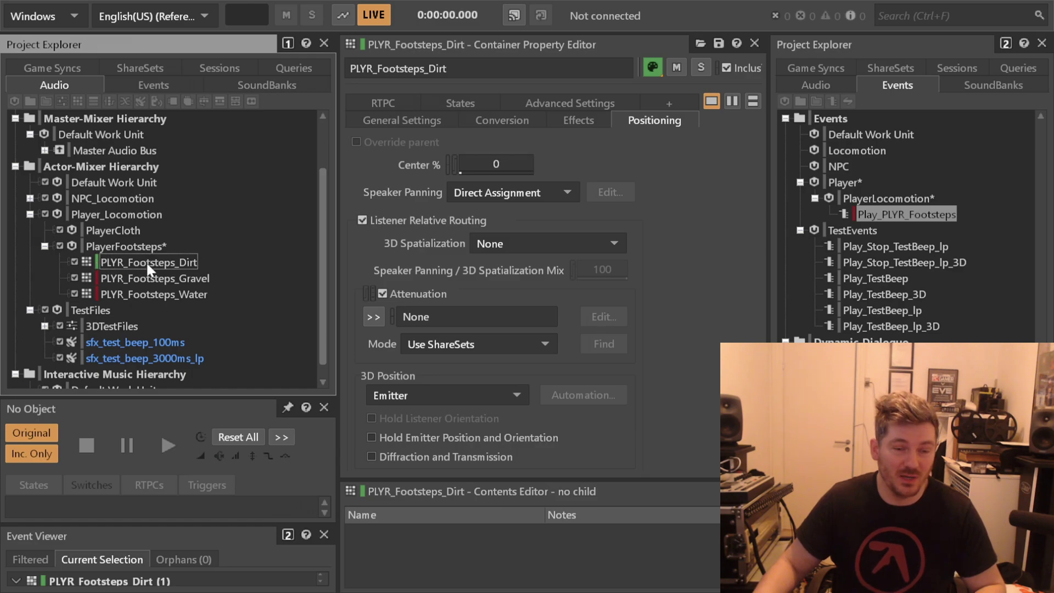
left_click(114, 246)
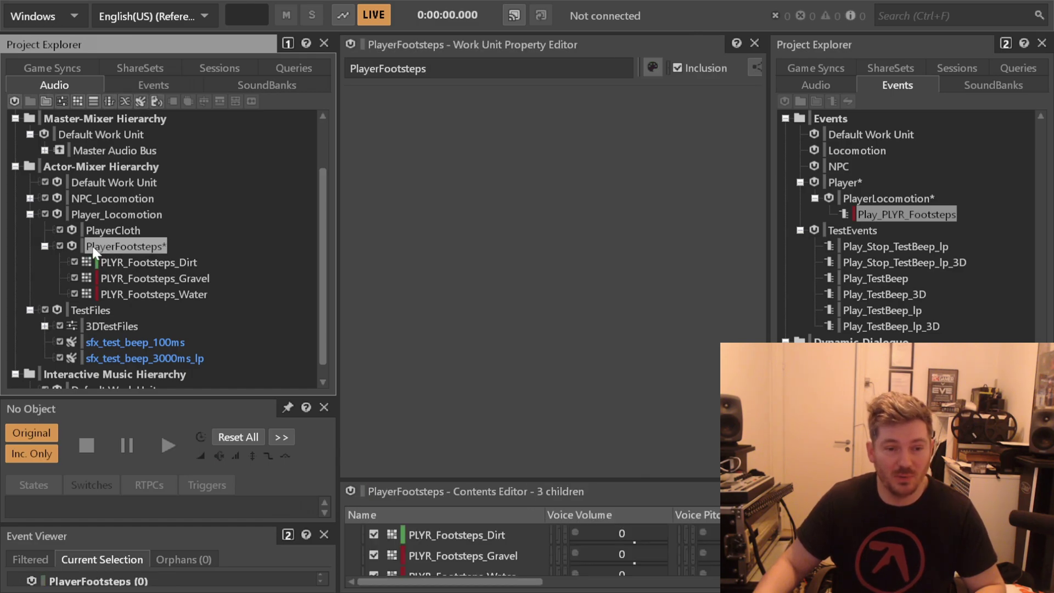